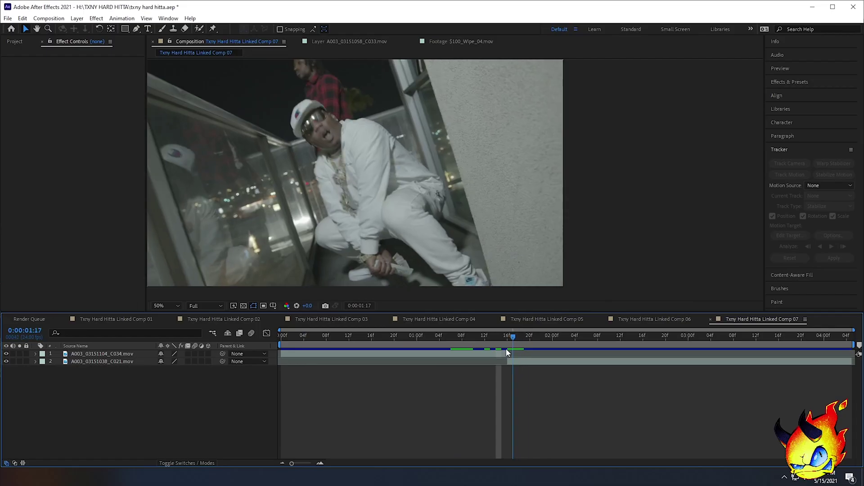
key(comma)
drag(508, 339, 282, 342)
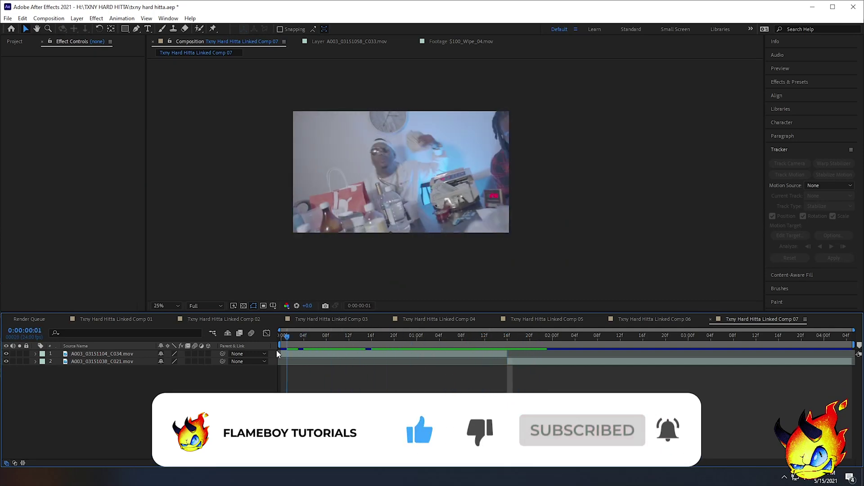
click(285, 353)
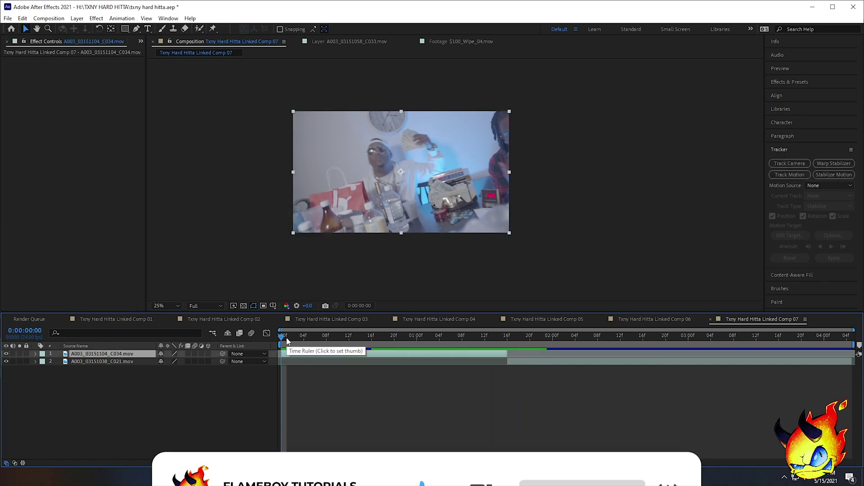
mouse_move(280, 335)
mouse_down()
mouse_move(269, 336)
mouse_move(376, 342)
mouse_move(271, 337)
mouse_up()
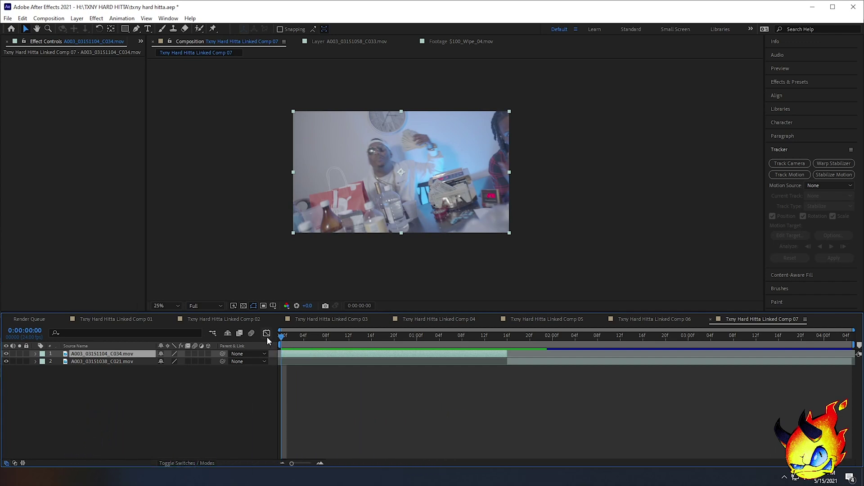
With the playhead at 0:00:01:16, move the A003_03151038_C021.mov layer above the A003_03151104_C034.mov layer
drag(282, 336, 502, 335)
click(508, 336)
click(514, 362)
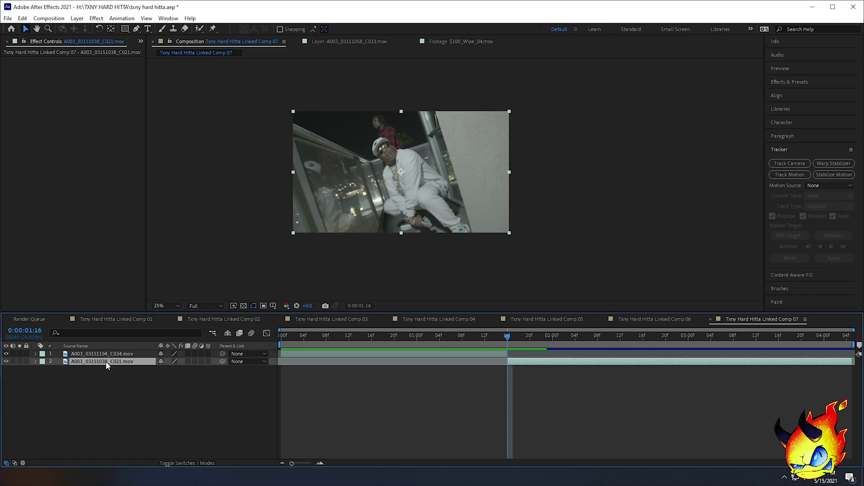
drag(105, 362, 106, 354)
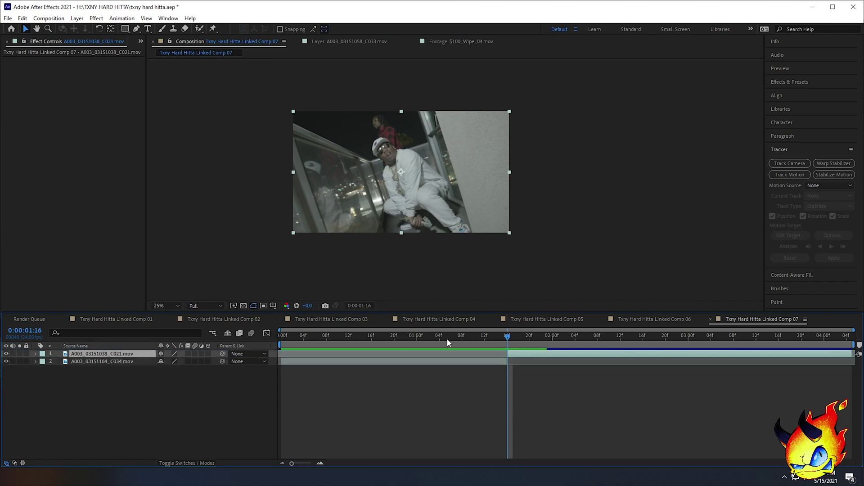
Duplicate the A003_03151038_C021.mov layer with the playhead on its first frame at 0:00:01:16
click(512, 337)
key(Page_Up)
key(ctrl+d)
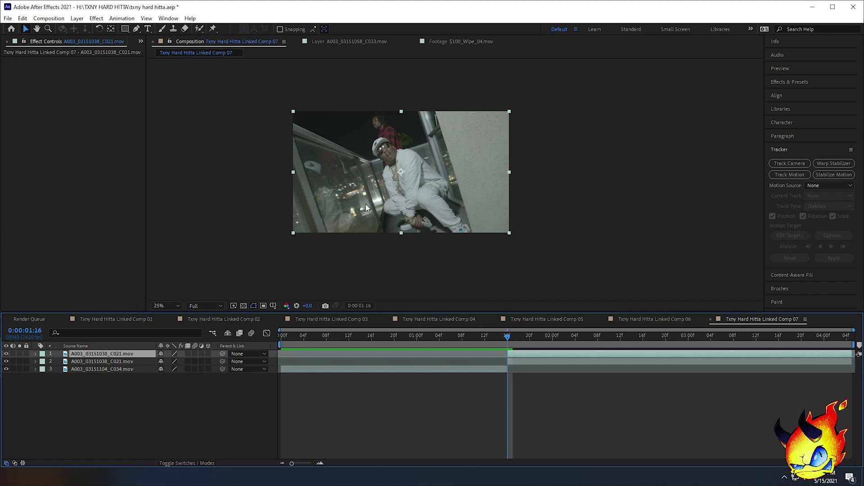
Freeze the top copy of A003_03151038_C021.mov on its frame at 0:00:01:16
right_click(576, 354)
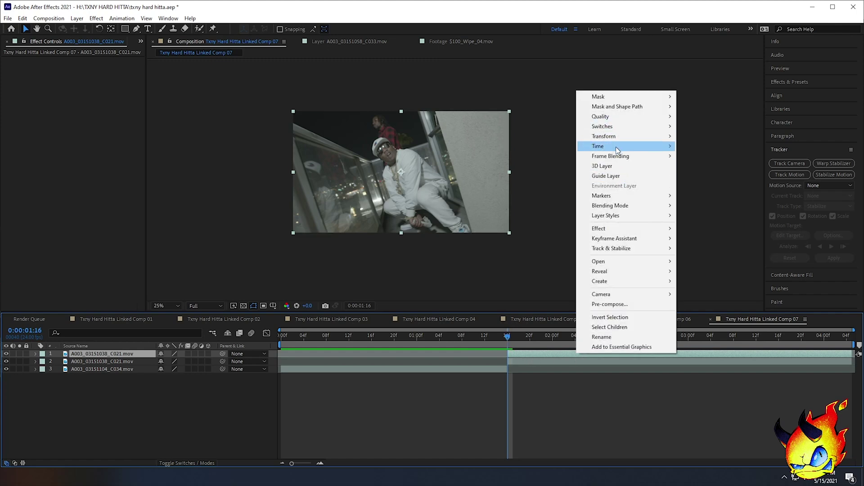
click(695, 176)
mouse_move(514, 343)
mouse_down()
mouse_move(744, 340)
mouse_move(506, 339)
mouse_up()
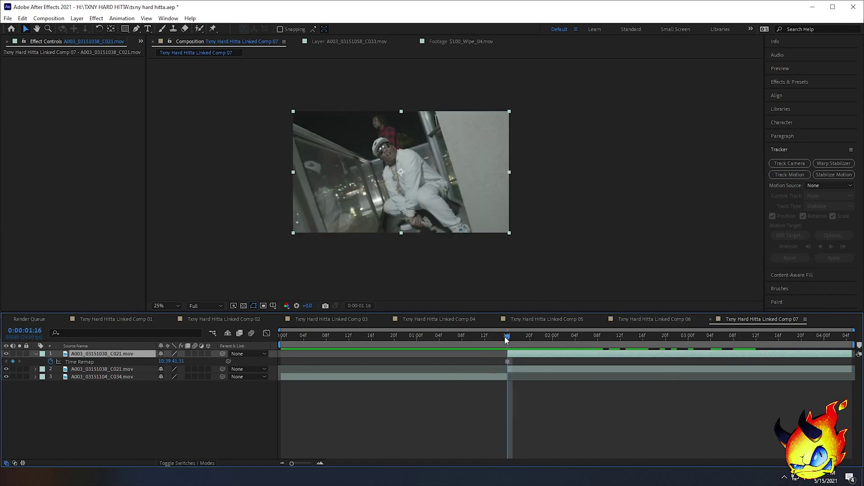
Draw a closed Pen mask on the frozen layer around the outline of the crouching man in white
scroll(409, 141, up, 3)
scroll(424, 158, down, 3)
middle_click(426, 162)
scroll(429, 179, up, 2)
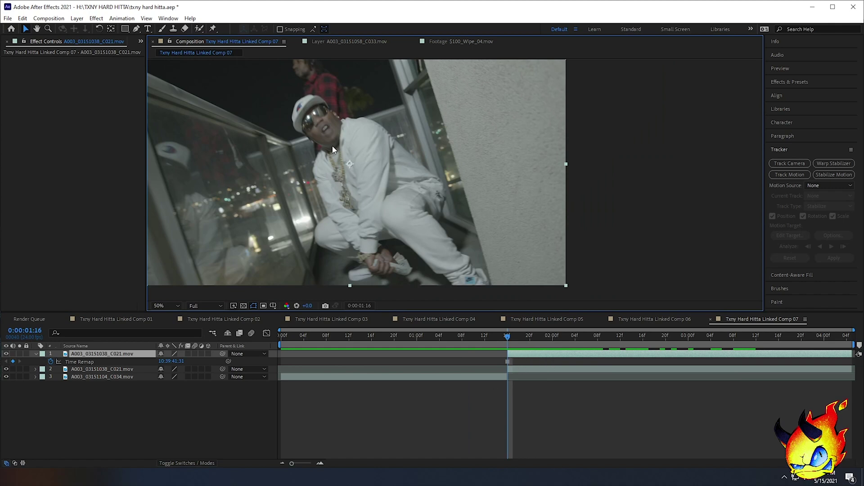
click(136, 32)
scroll(371, 277, up, 1)
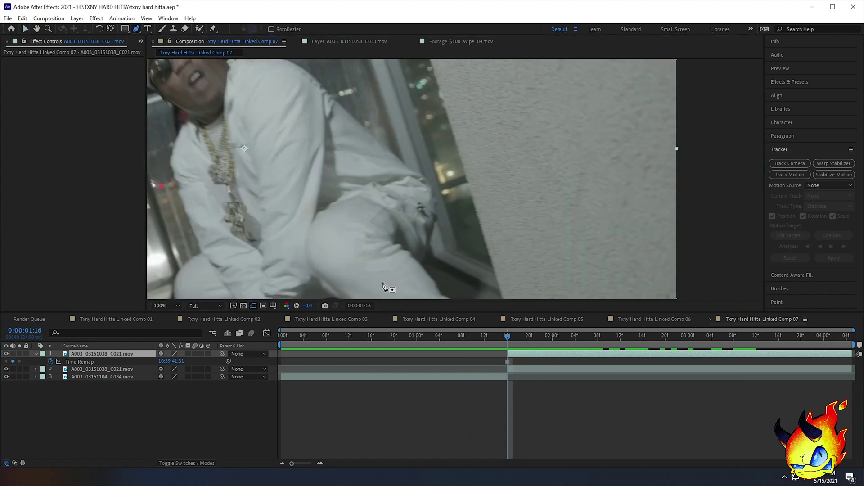
drag(402, 297, 353, 200)
drag(434, 289, 458, 255)
click(450, 253)
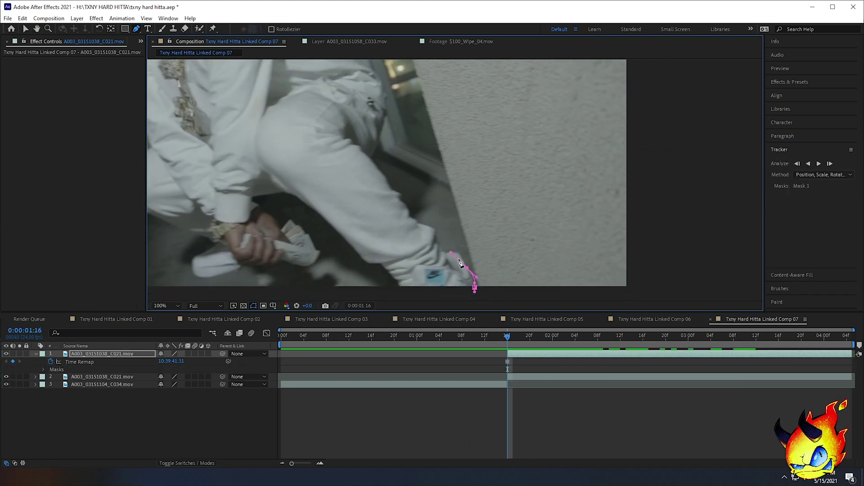
click(453, 252)
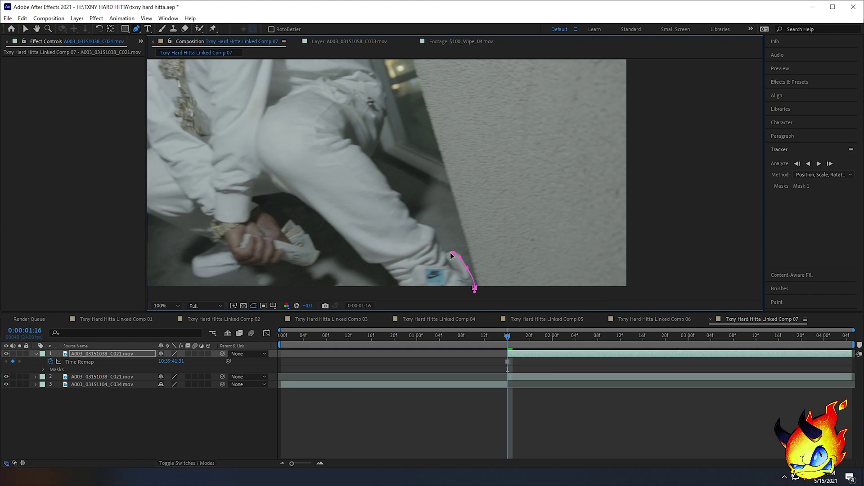
click(441, 249)
click(436, 238)
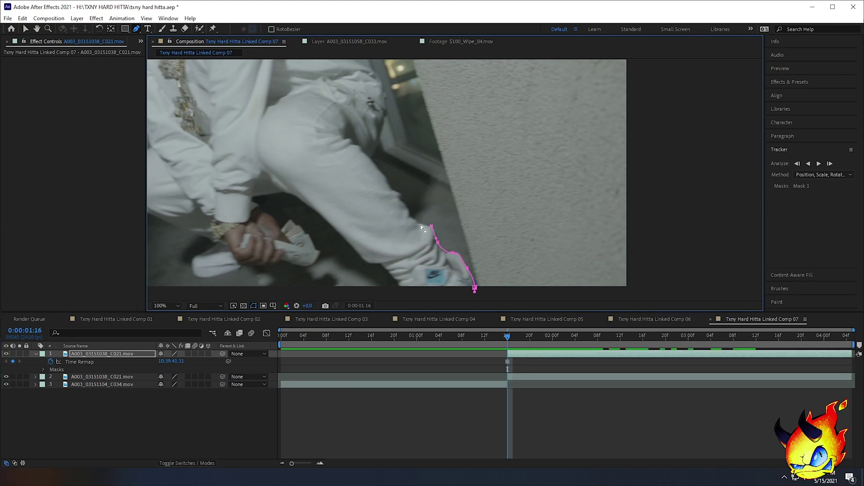
click(433, 226)
click(428, 225)
click(415, 222)
click(400, 198)
click(395, 190)
drag(377, 138, 364, 101)
drag(363, 98, 434, 182)
click(404, 159)
click(369, 124)
click(361, 117)
click(333, 95)
click(322, 90)
click(310, 86)
click(301, 87)
click(280, 86)
click(270, 89)
click(264, 89)
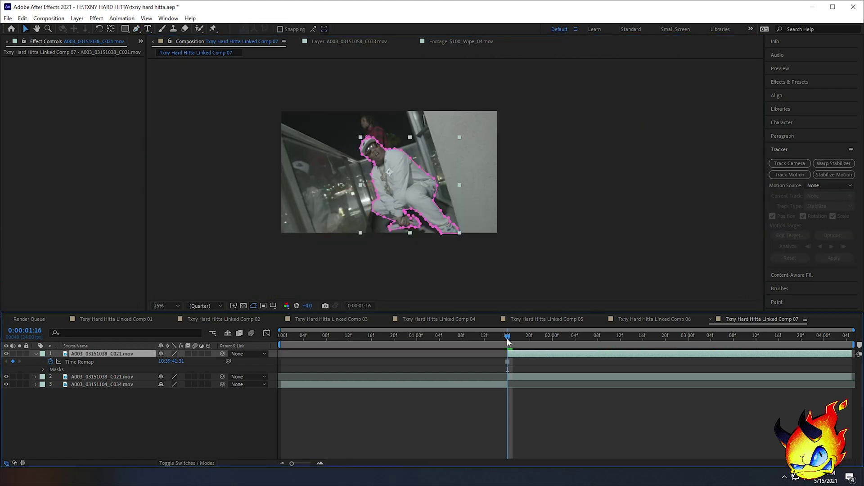
Preview the masked freeze frame over the moving clip from 0:00:01:16 onward
drag(508, 339, 625, 333)
click(518, 277)
mouse_move(515, 344)
mouse_down()
mouse_move(610, 347)
mouse_move(509, 345)
mouse_up()
key(space)
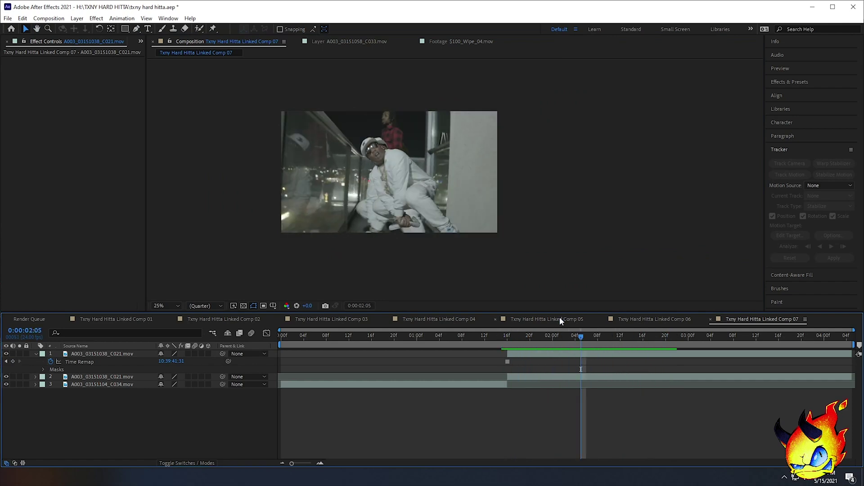
key(space)
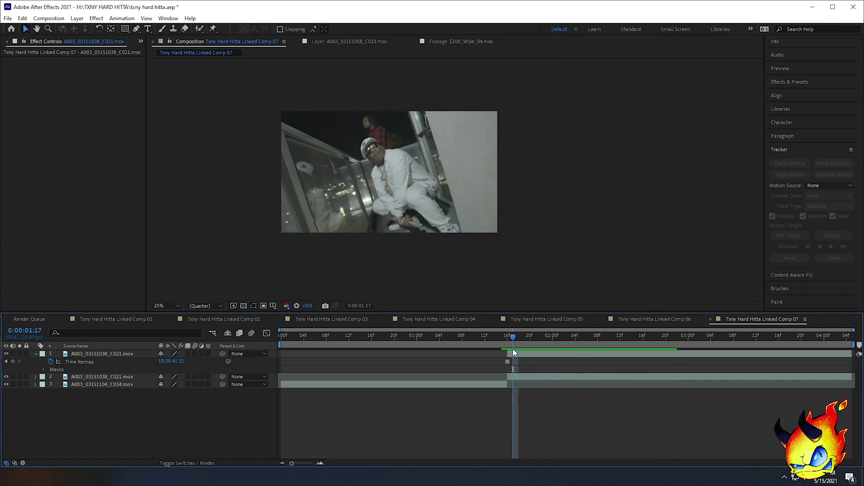
Set the mask mode of Mask 1 on the frozen layer to Subtract
click(529, 355)
scroll(455, 243, up, 2)
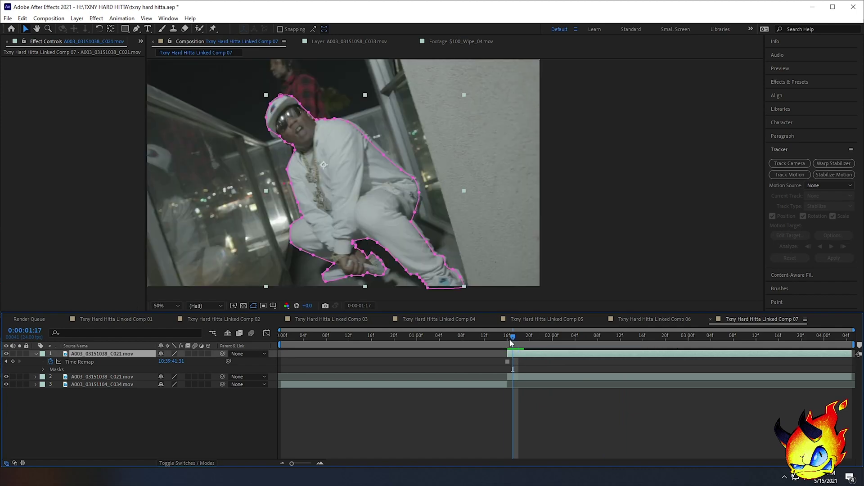
drag(512, 342, 507, 334)
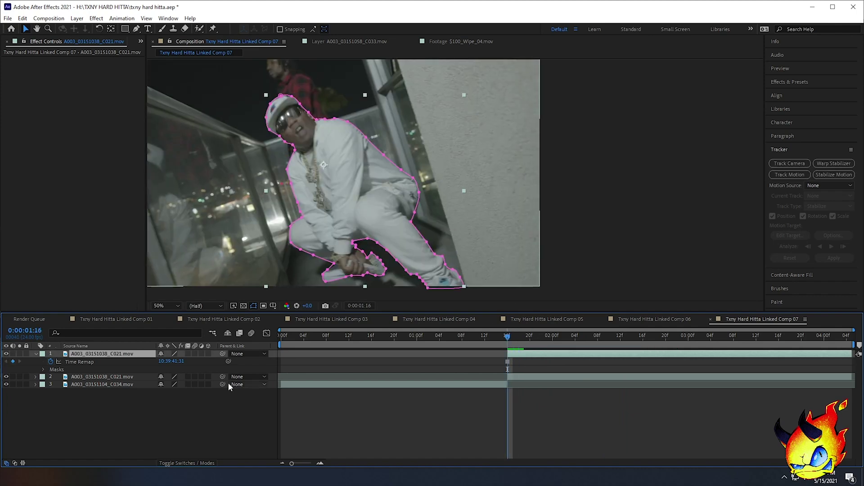
key(m)
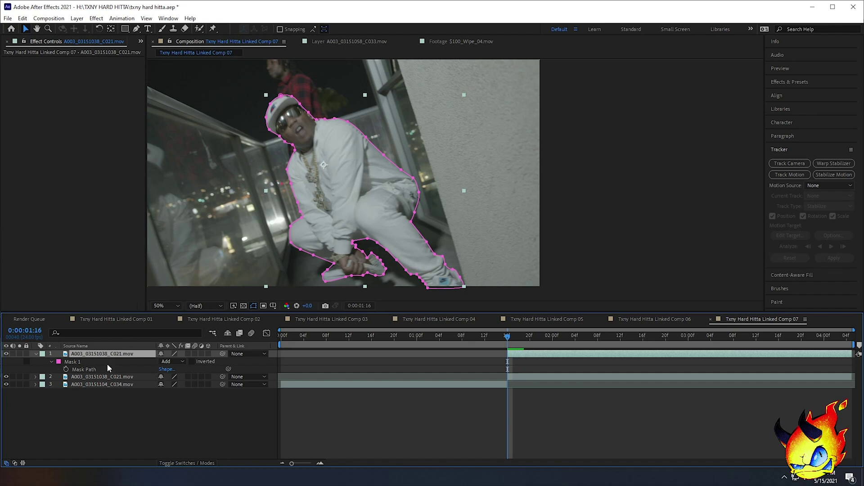
click(169, 363)
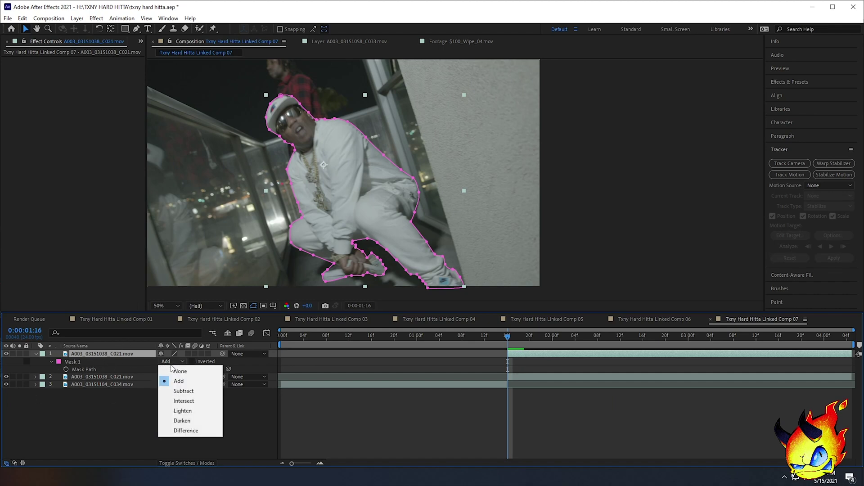
click(184, 391)
Shift and trim the frozen layer so it spans from 0:00:00:00 to the cut at 0:00:01:16, covering the first clip
mouse_move(508, 336)
mouse_down()
mouse_move(643, 341)
mouse_move(581, 342)
mouse_move(554, 355)
mouse_move(655, 344)
mouse_move(530, 342)
mouse_move(297, 359)
mouse_move(272, 343)
mouse_move(509, 354)
mouse_up()
click(538, 354)
click(654, 259)
click(519, 352)
click(255, 409)
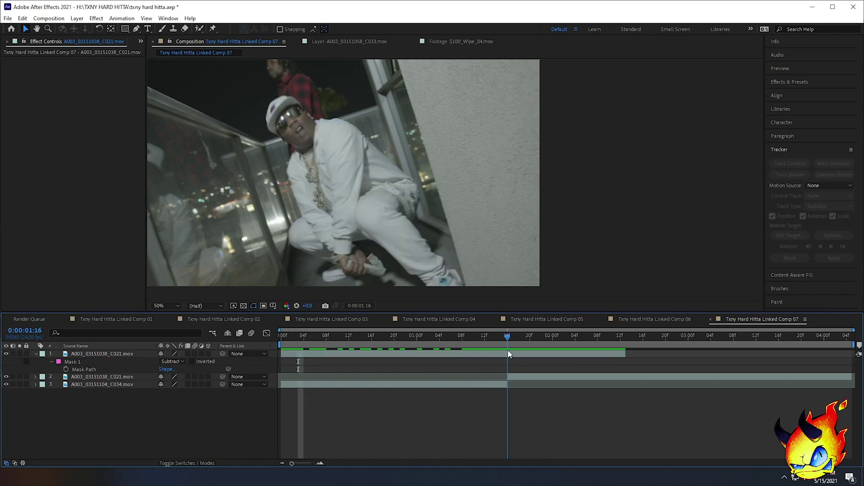
click(581, 355)
drag(625, 355, 282, 369)
click(577, 247)
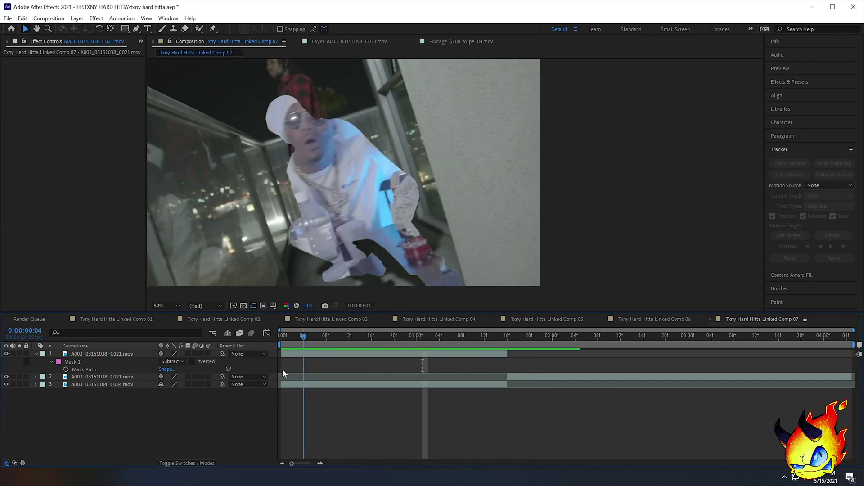
Set the Mask Feather of Mask 1 on the frozen layer to 5 pixels
click(271, 245)
scroll(562, 227, up, 1)
scroll(477, 231, down, 1)
drag(335, 342, 359, 356)
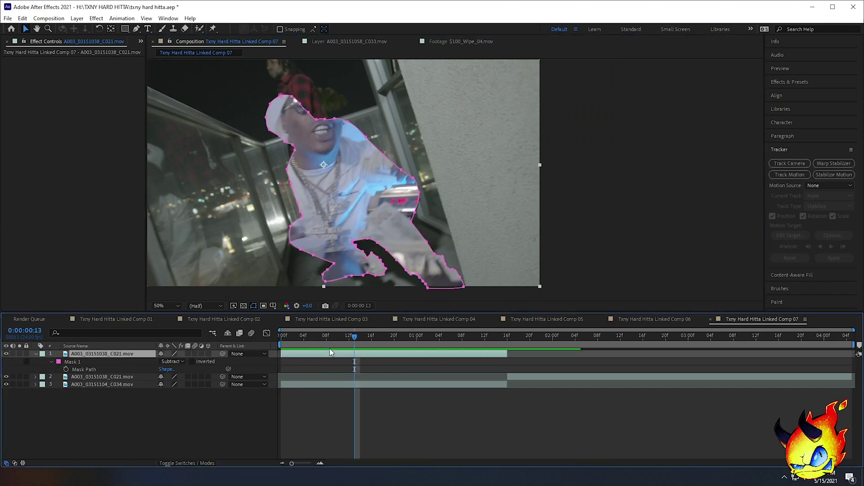
click(51, 362)
click(170, 377)
text(5)
key(Return)
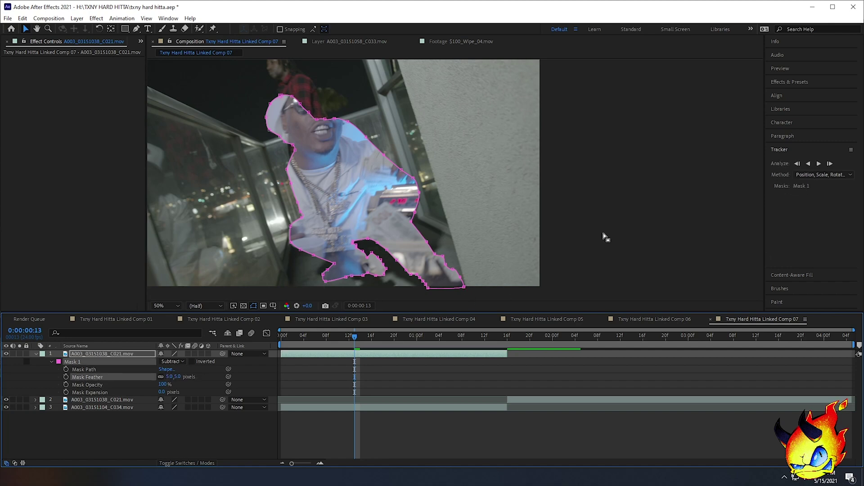
click(603, 233)
mouse_move(346, 349)
mouse_down()
mouse_move(429, 347)
mouse_move(280, 349)
mouse_move(522, 342)
mouse_move(250, 347)
mouse_move(448, 342)
mouse_move(348, 347)
mouse_up()
Add a one-node camera layer with the Custom preset, with the playhead at the start of the composition
scroll(339, 253, down, 2)
key(Home)
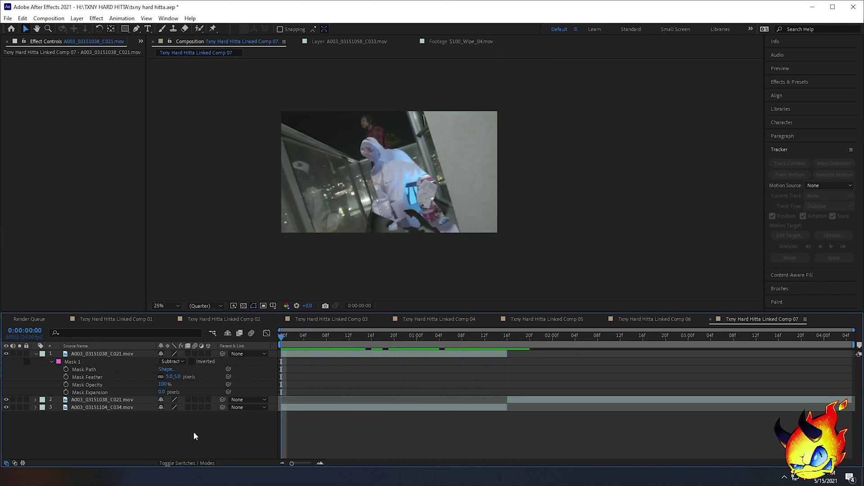
right_click(123, 425)
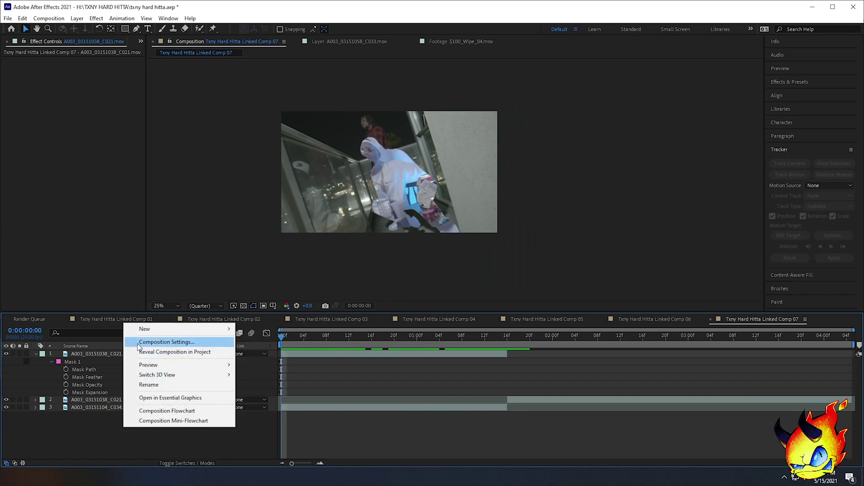
mouse_move(144, 329)
click(271, 372)
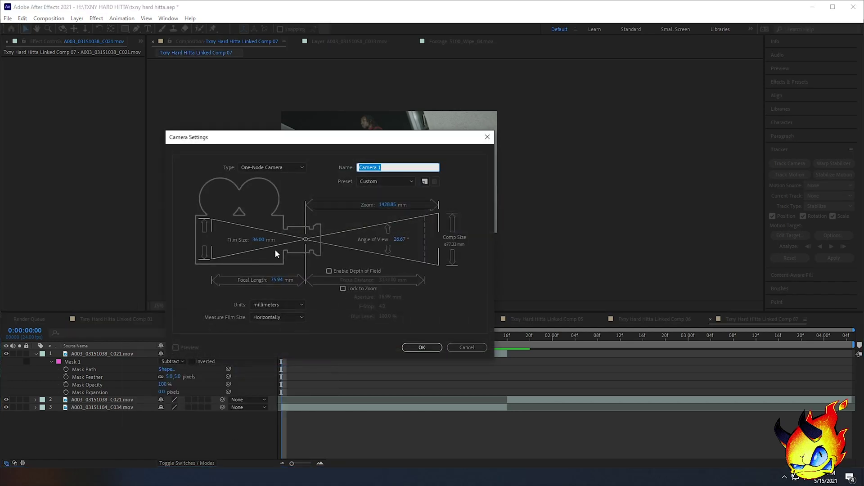
click(421, 348)
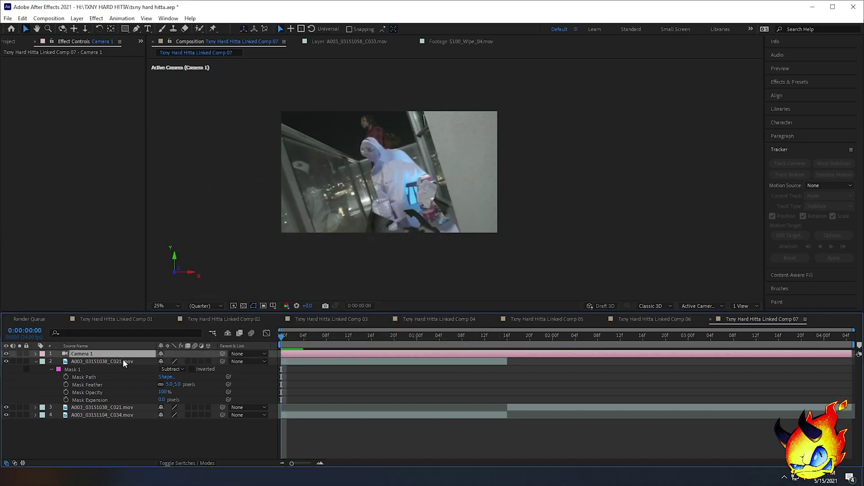
Add keyframes at 0:00:01:16 for the camera's Position, Orientation and X, Y and Z Rotation
click(287, 338)
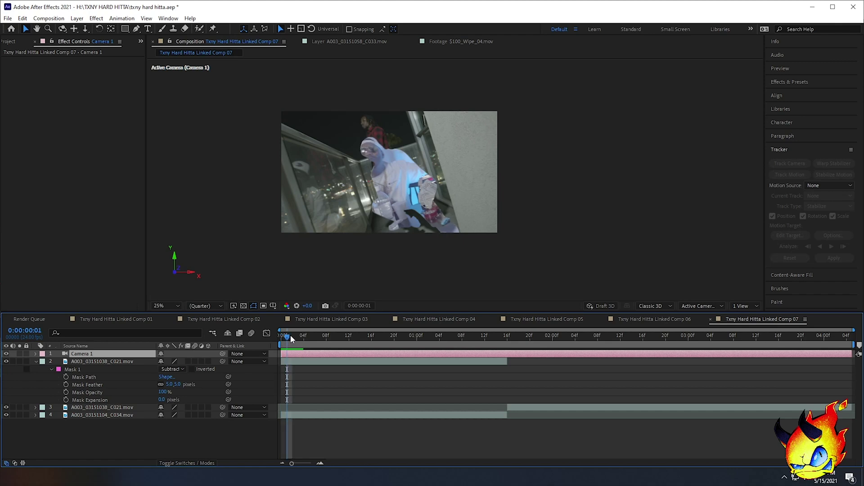
drag(290, 338, 276, 339)
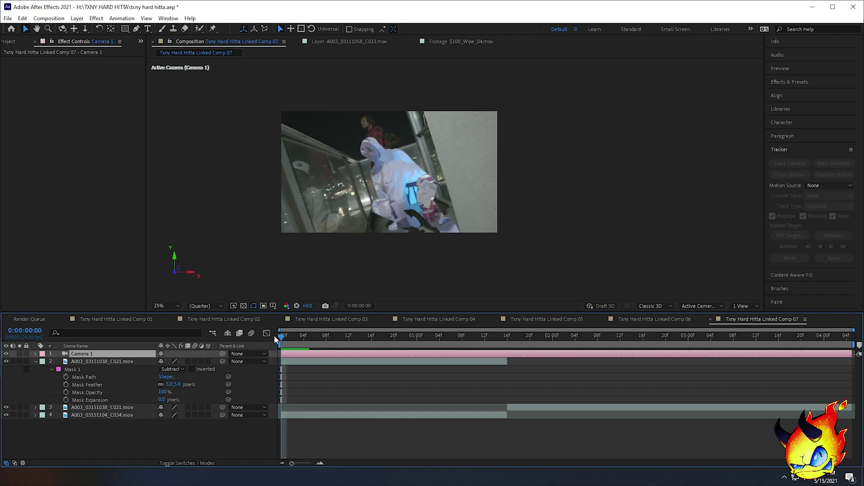
drag(289, 341, 507, 344)
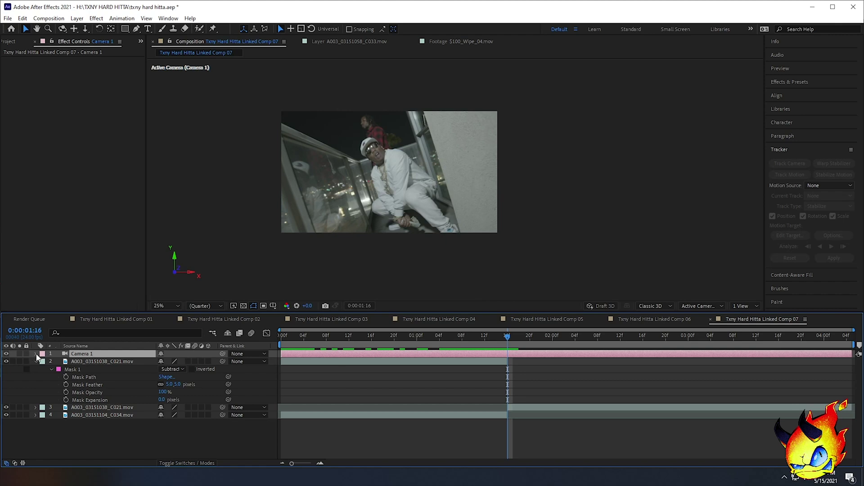
click(36, 354)
click(44, 362)
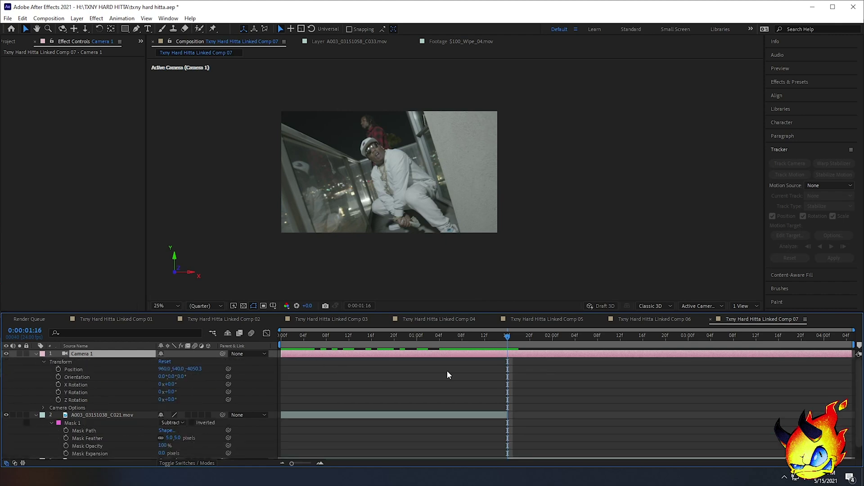
drag(58, 369, 58, 400)
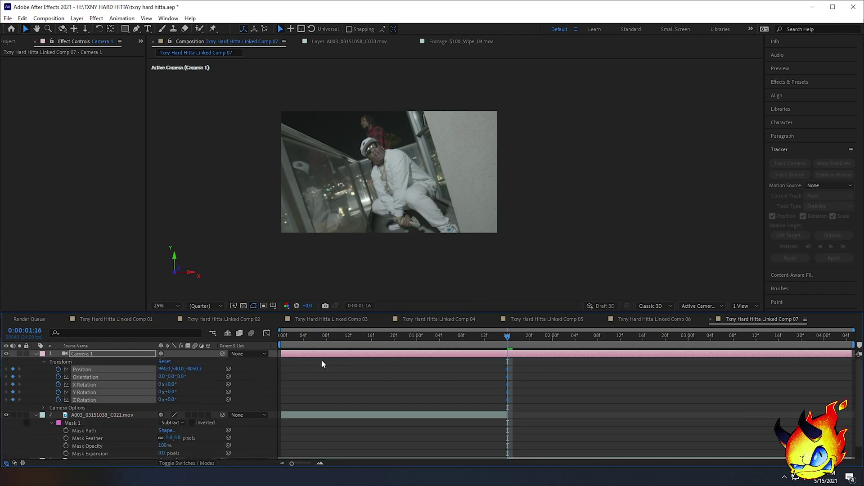
Try out Position and rotation changes on Camera 1 at 0:00:00:00, and delete the trial keyframes
drag(508, 338, 280, 339)
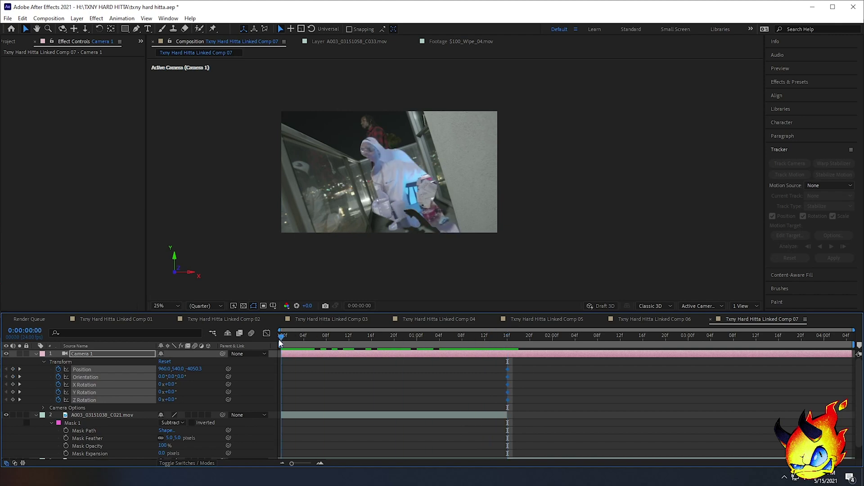
click(321, 354)
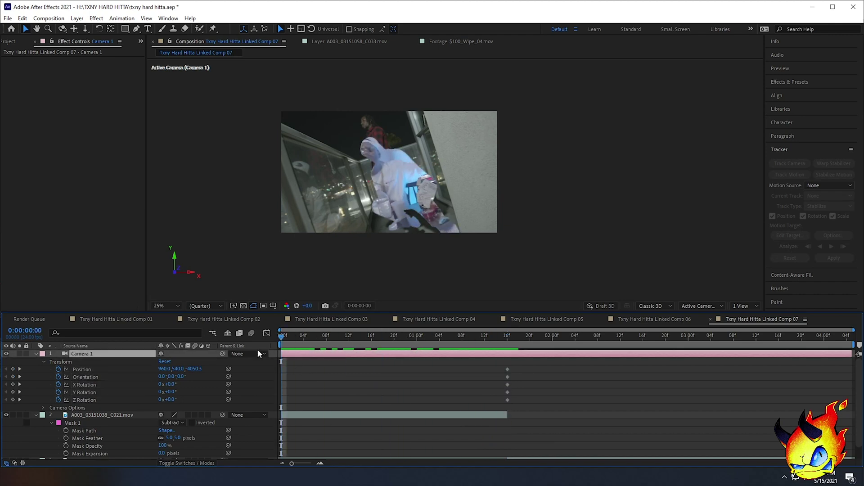
drag(170, 385, 198, 385)
drag(168, 369, 275, 370)
drag(172, 385, 267, 386)
drag(170, 400, 220, 391)
drag(283, 338, 503, 356)
drag(288, 342, 282, 347)
drag(301, 402, 263, 353)
key(Delete)
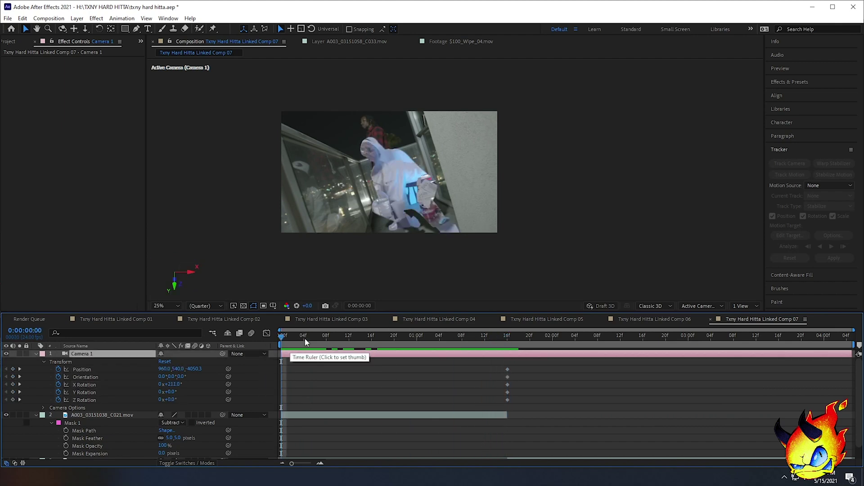
Make the masked frozen layer A003_03151038_C021.mov a 3D layer and preview the composition
click(97, 415)
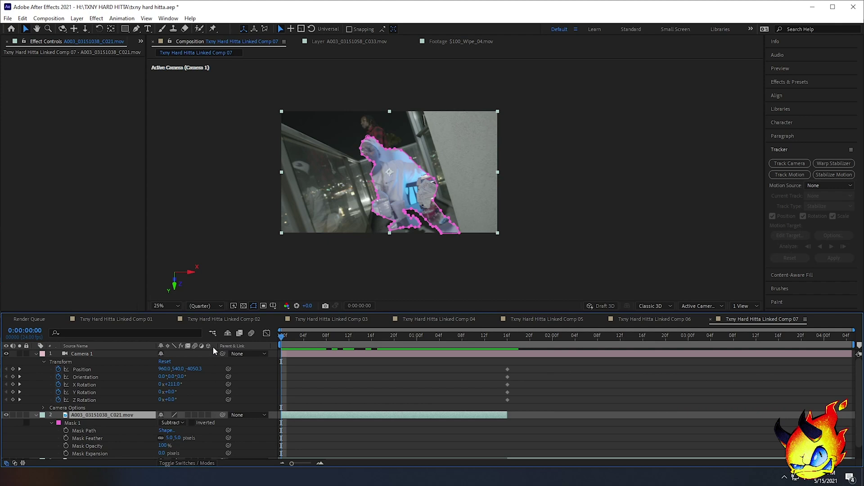
click(209, 415)
click(324, 337)
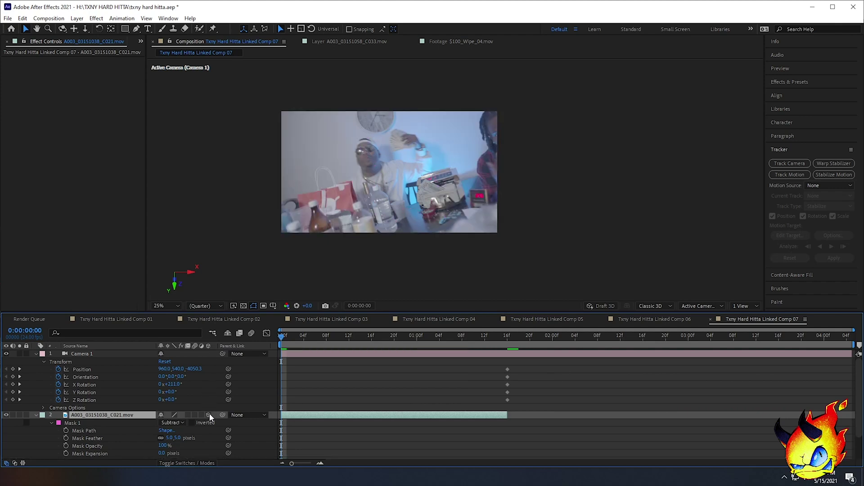
drag(319, 339, 445, 336)
key(space)
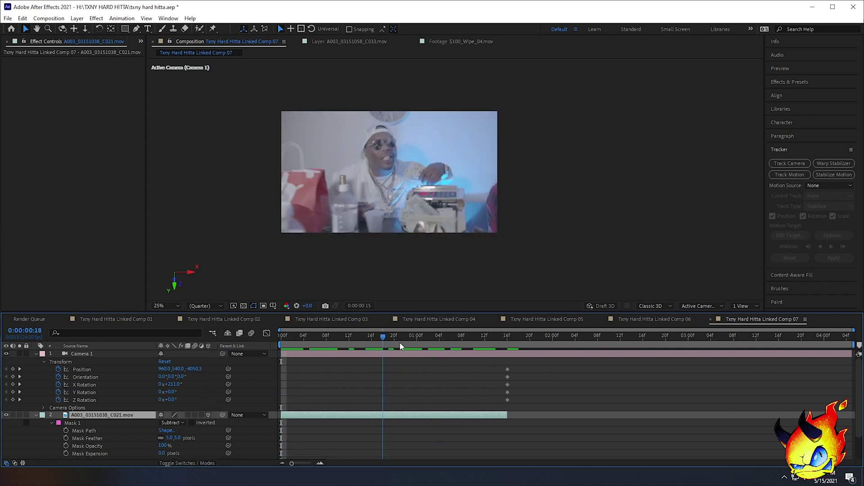
Try a changed X Rotation on Camera 1 at the start of the composition and preview the move
drag(178, 390, 221, 381)
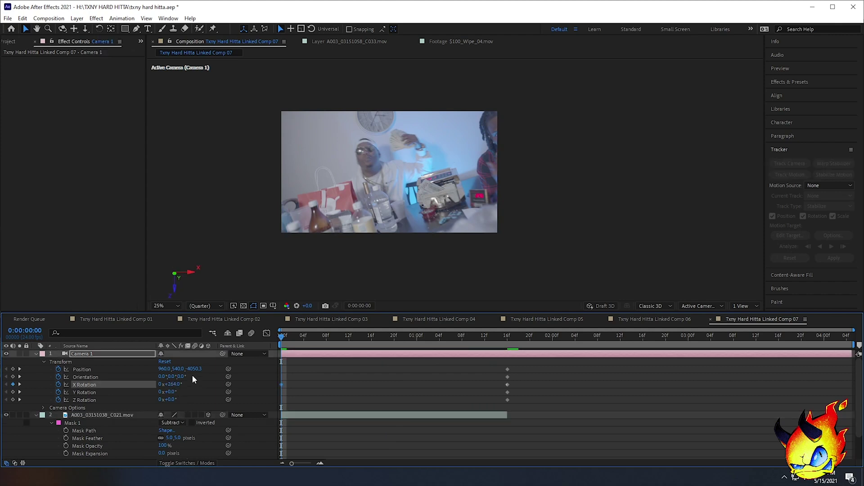
click(181, 377)
drag(168, 381, 161, 384)
click(415, 382)
key(space)
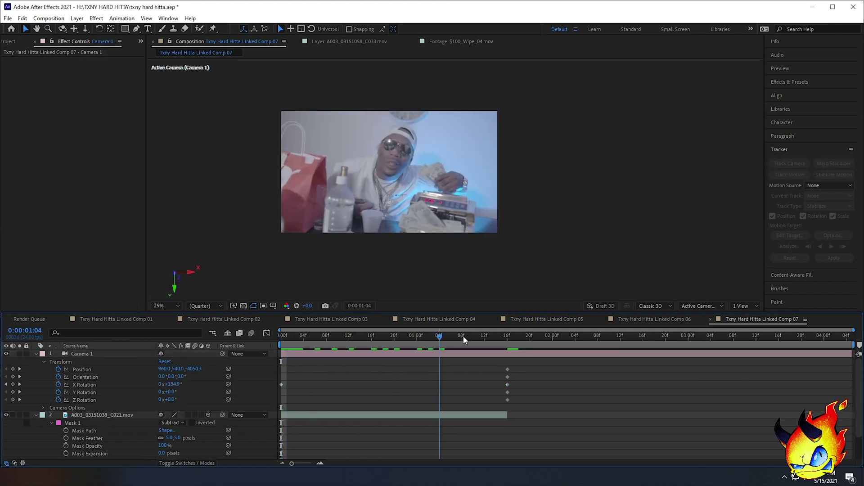
Set Camera 1's X Rotation to 0° at 0:00:01:16
click(508, 336)
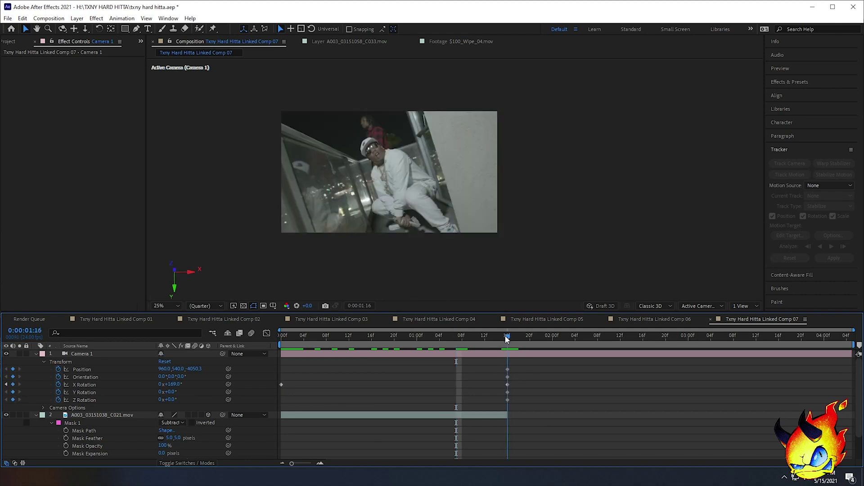
click(173, 385)
text(0)
key(Return)
Scrub through the camera move and delete Camera 1's X Rotation keyframe at 0:00:00:00
key(Page_Up)
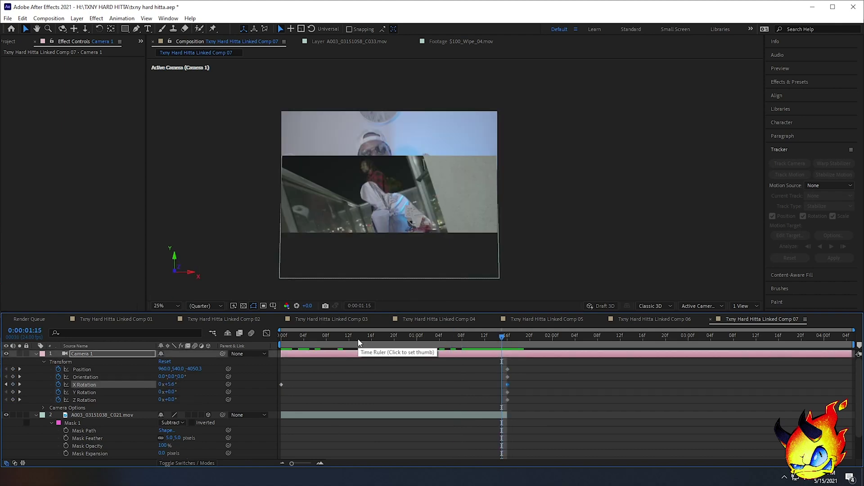
drag(355, 340, 264, 335)
drag(419, 336, 252, 349)
click(282, 385)
key(Delete)
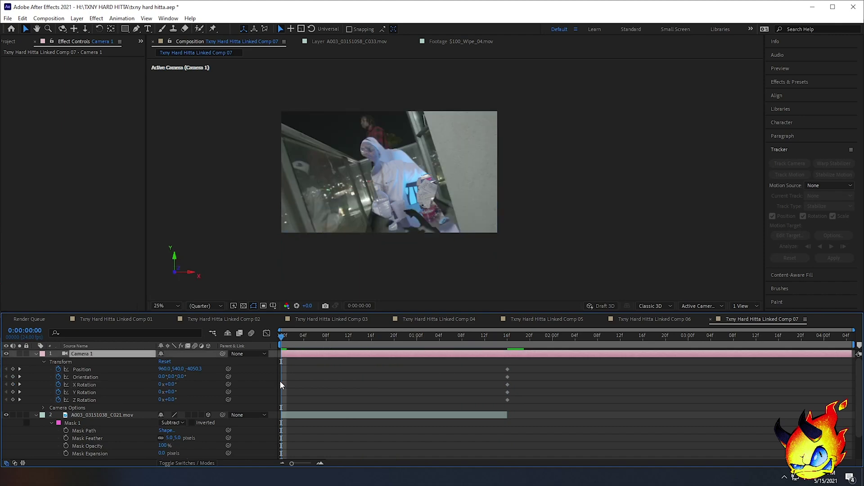
Collapse the properties of Camera 1 and the masked frozen layer, and duplicate the masked layer
click(36, 354)
click(93, 362)
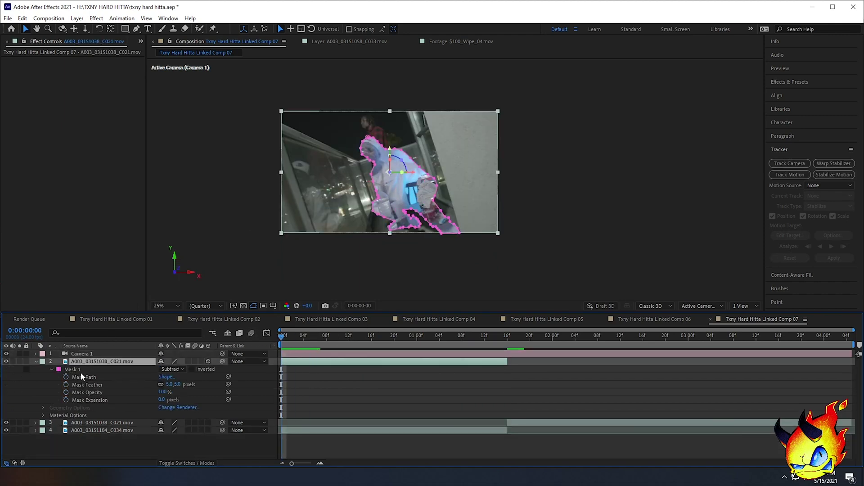
click(35, 362)
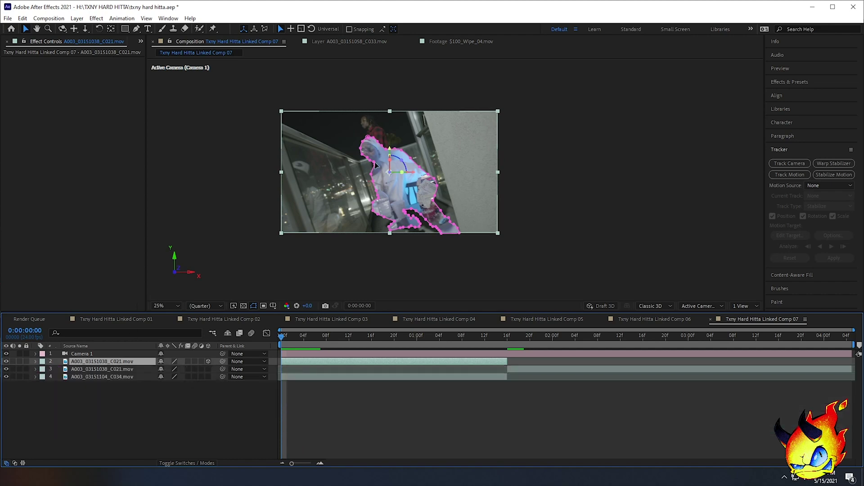
key(ctrl+d)
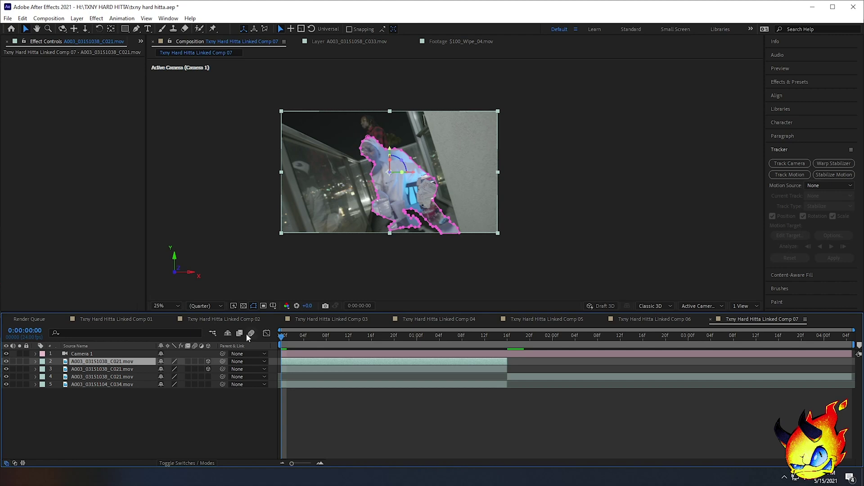
Push the upper masked copy back in depth to a Z Position of about 882
key(period)
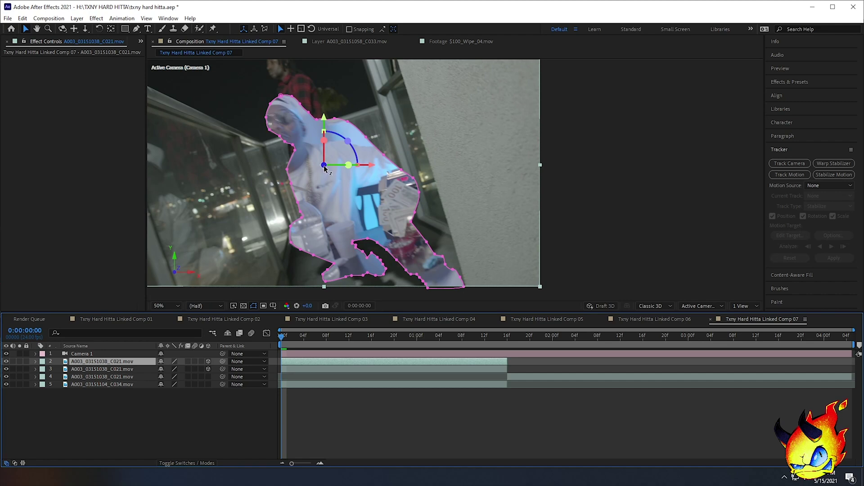
drag(324, 168, 311, 32)
drag(323, 163, 323, 120)
click(563, 197)
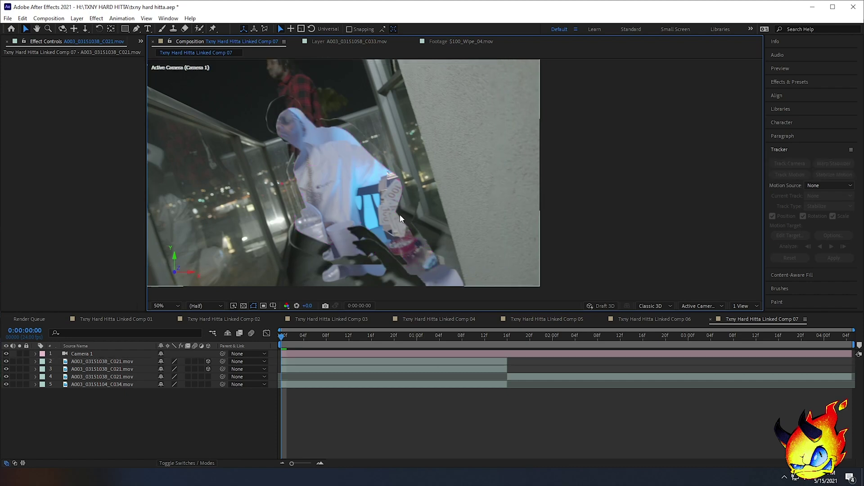
Reveal the upper masked copy's Position and offset its X and Y to about 1005 and 604
click(342, 207)
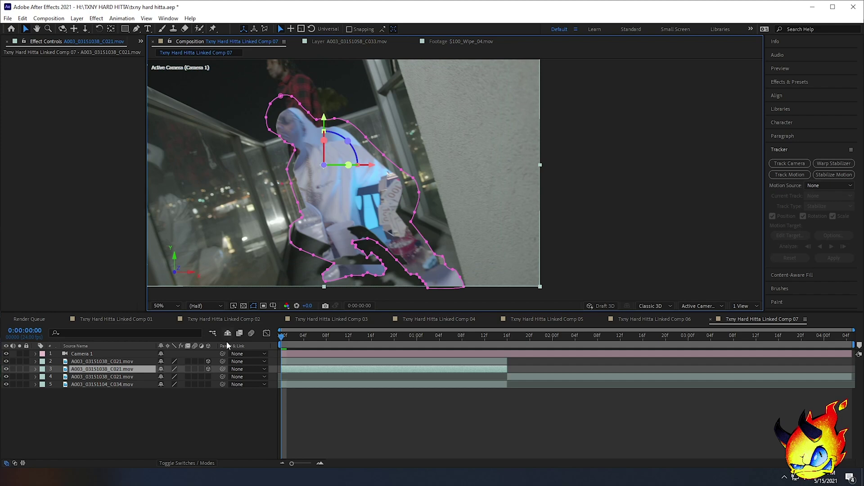
click(107, 362)
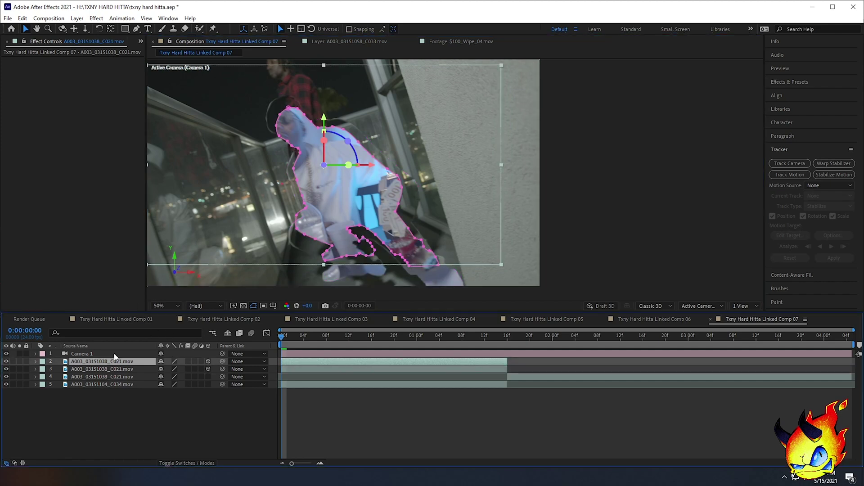
key(p)
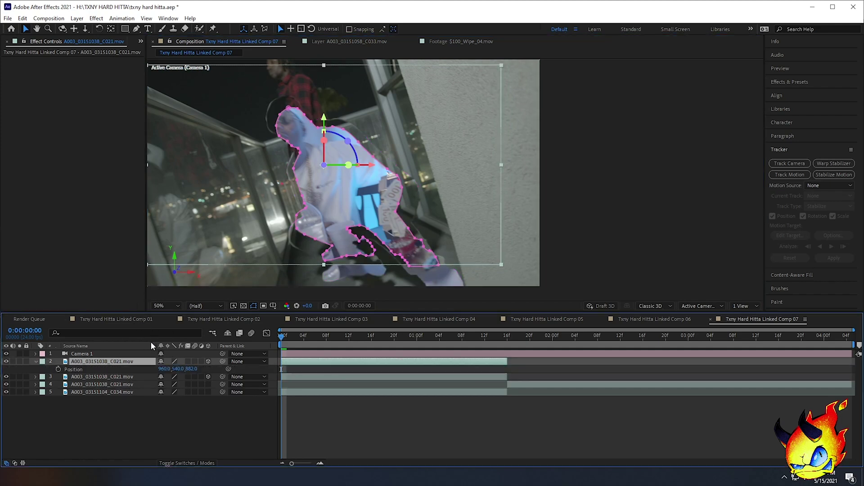
mouse_move(179, 370)
mouse_down()
mouse_move(207, 373)
mouse_move(178, 373)
mouse_move(189, 373)
mouse_up()
click(557, 230)
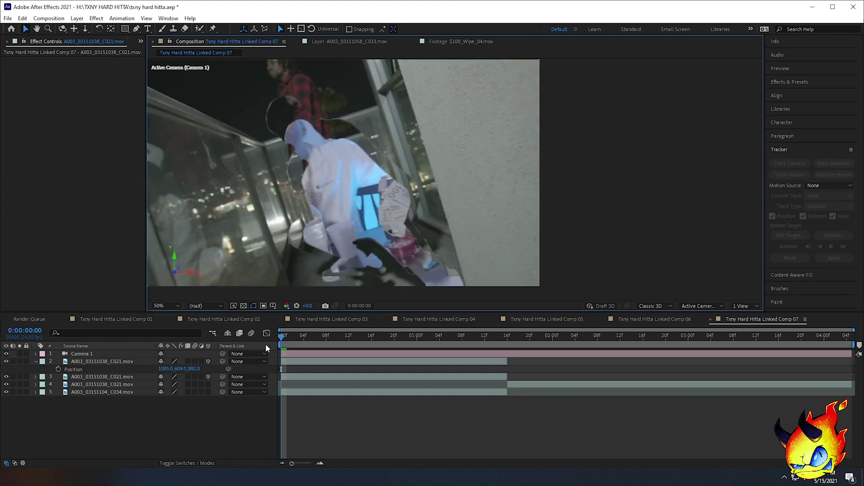
Show the composition in two views, with Top beside Active Camera
click(102, 361)
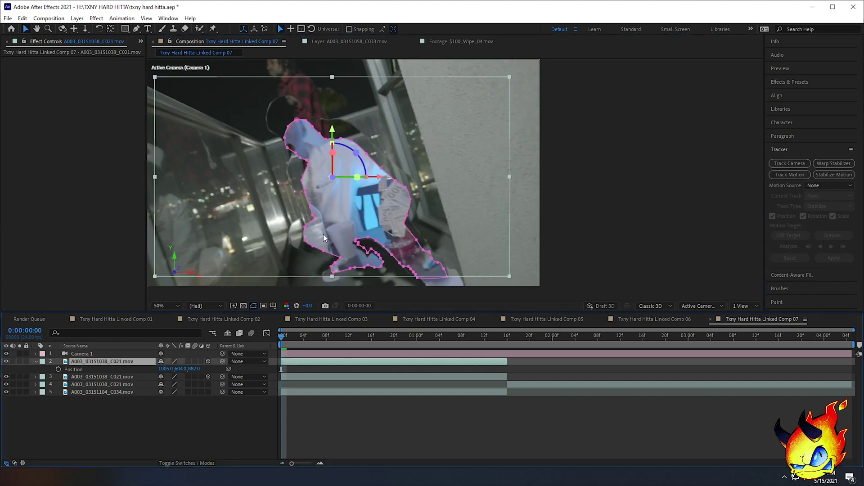
drag(323, 234, 364, 238)
scroll(363, 237, down, 2)
scroll(363, 236, up, 2)
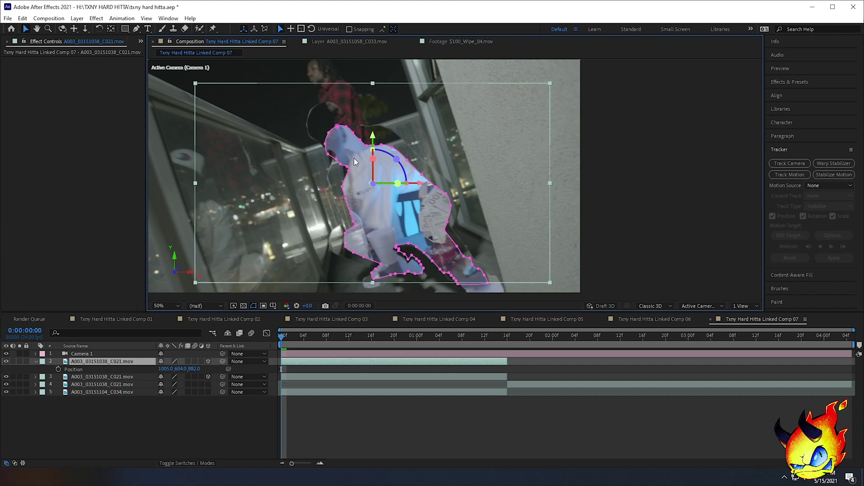
drag(633, 262, 544, 301)
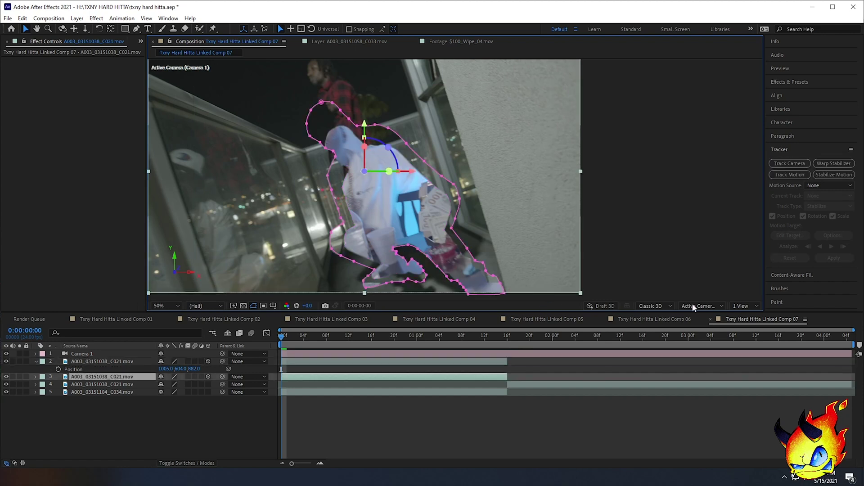
click(738, 305)
click(747, 325)
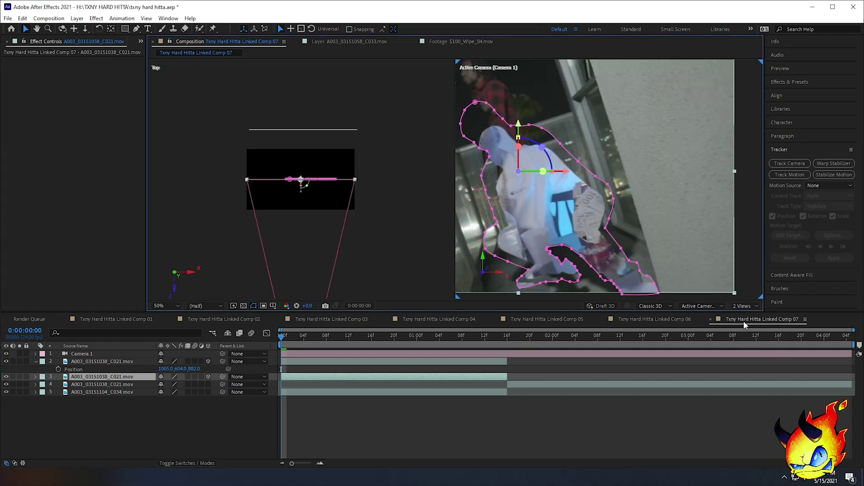
click(452, 256)
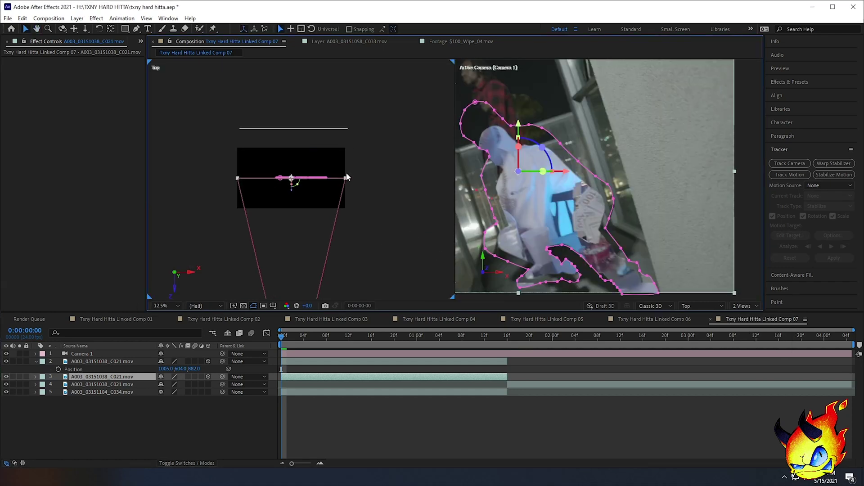
Try the Default 3D view in place of Top, and return to the Top view
click(692, 306)
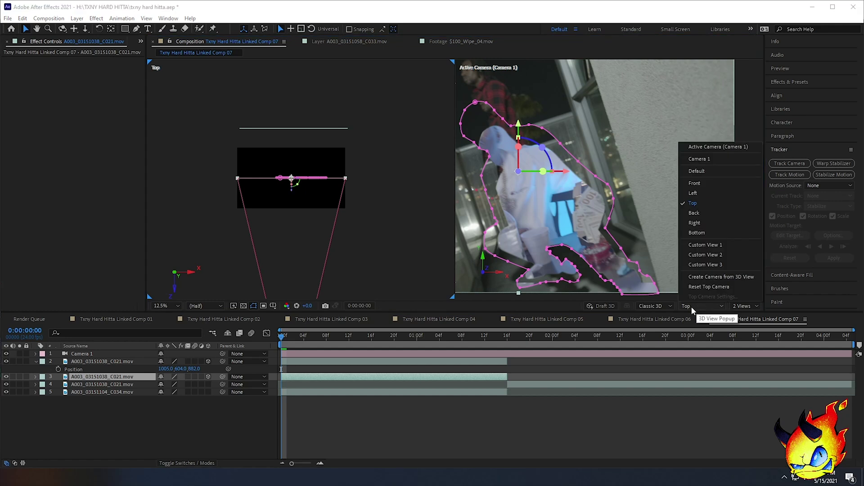
click(697, 172)
click(701, 306)
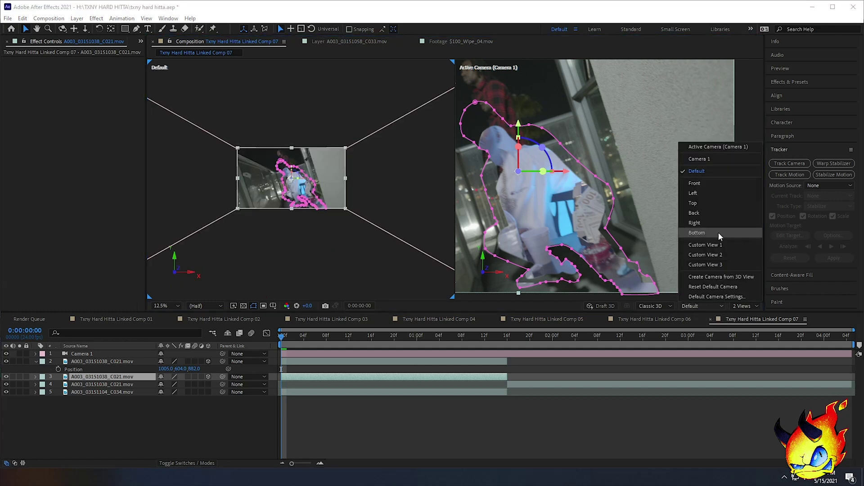
click(715, 204)
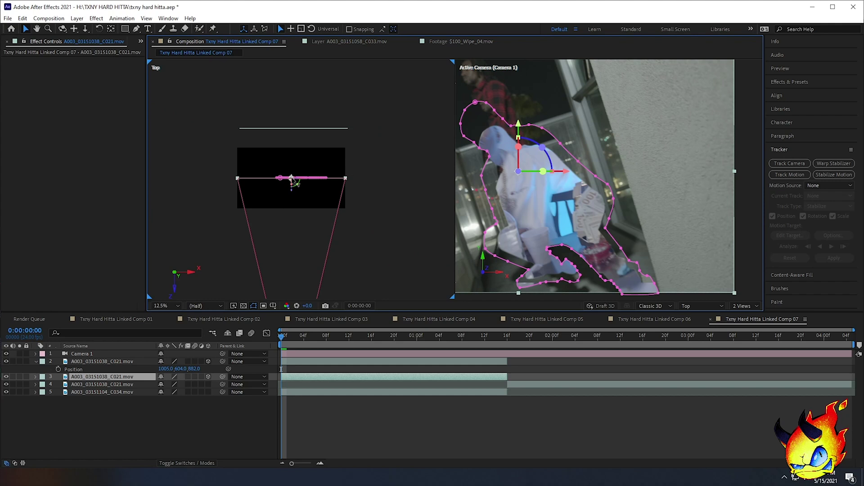
Examine the depth spacing between the camera and the two masked layers in the Top view
drag(291, 209, 286, 133)
scroll(286, 135, down, 1)
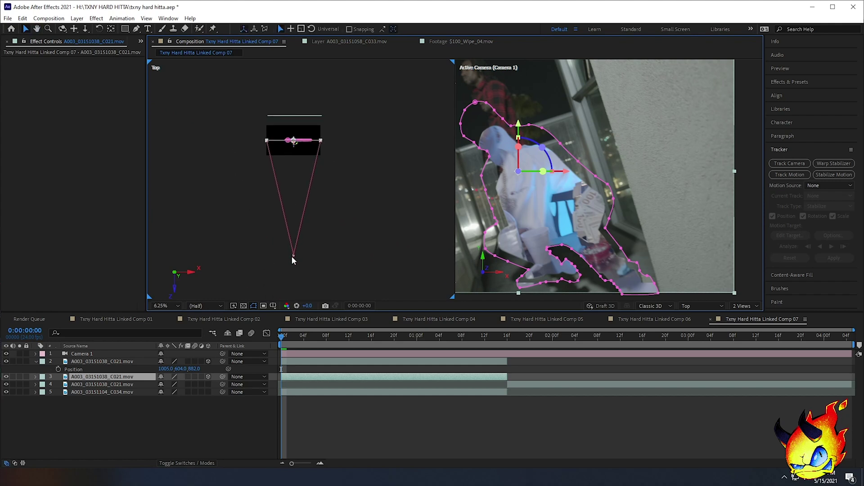
scroll(292, 225, up, 2)
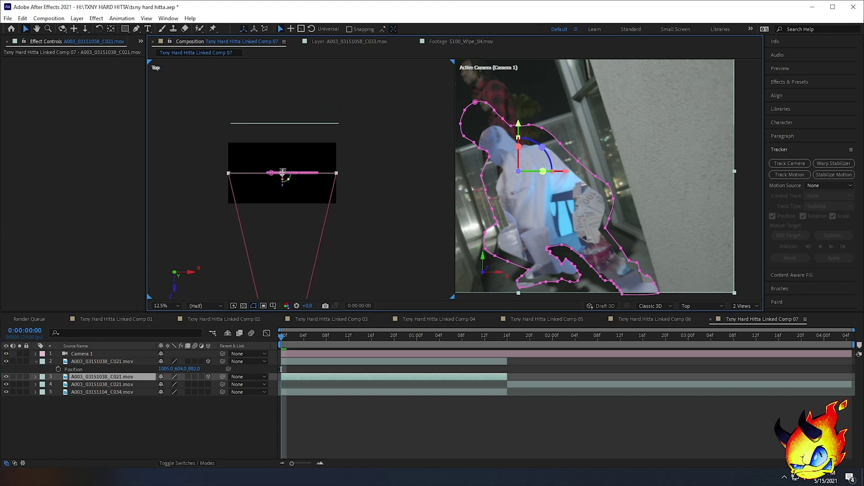
click(91, 363)
click(95, 377)
click(103, 362)
shift+click(104, 378)
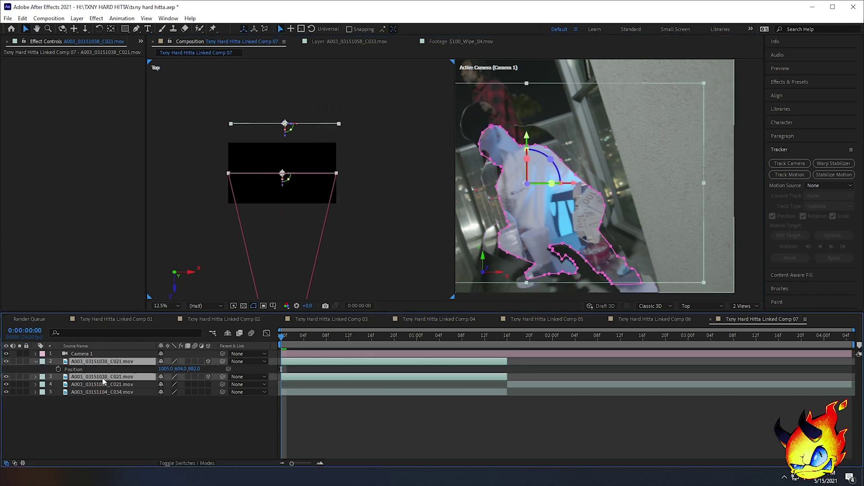
click(110, 398)
Select both masked 3D copies of A003_03151038_C021.mov, layers 2 and 3, with the full camera frame in view
click(118, 362)
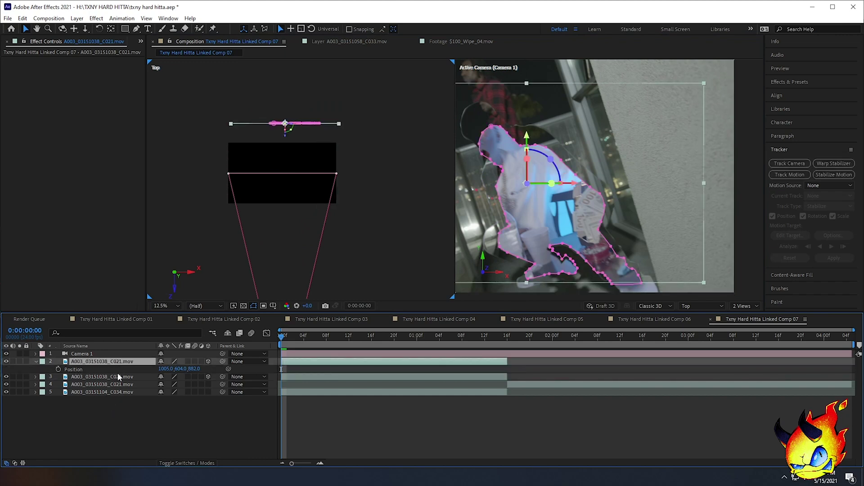
shift+click(119, 379)
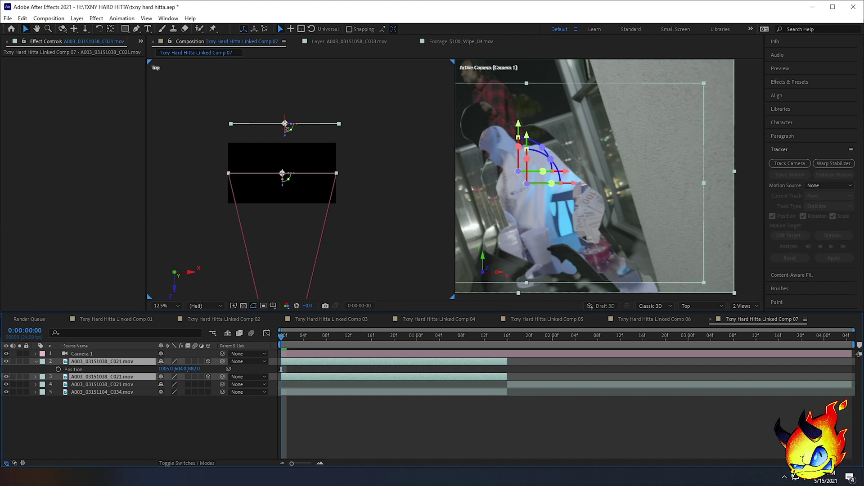
scroll(495, 225, down, 2)
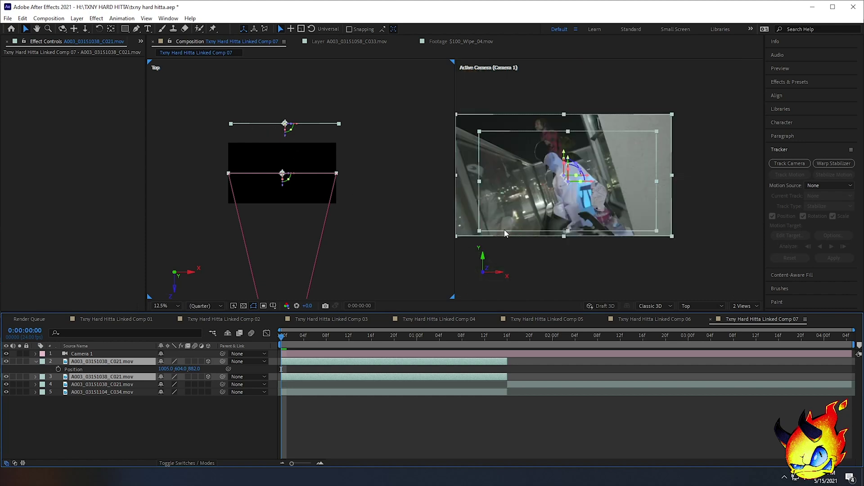
drag(505, 234, 540, 245)
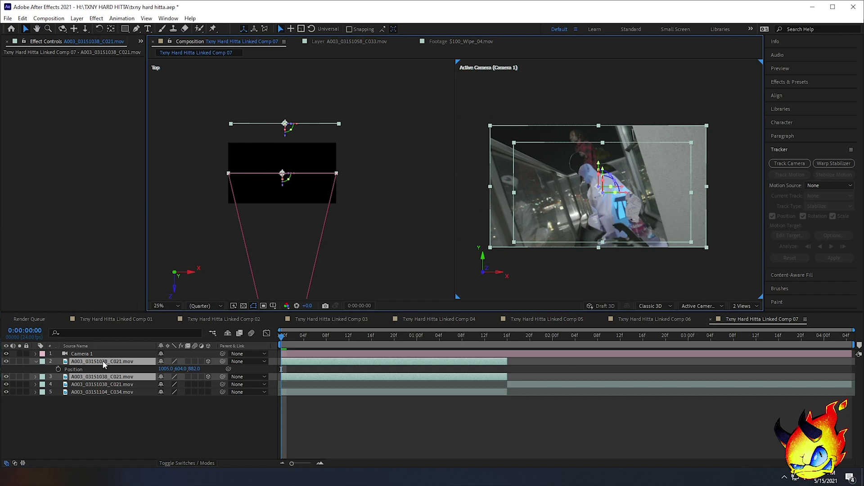
Duplicate the two selected masked layers and move the copies farther from the camera in the Top view
key(ctrl+d)
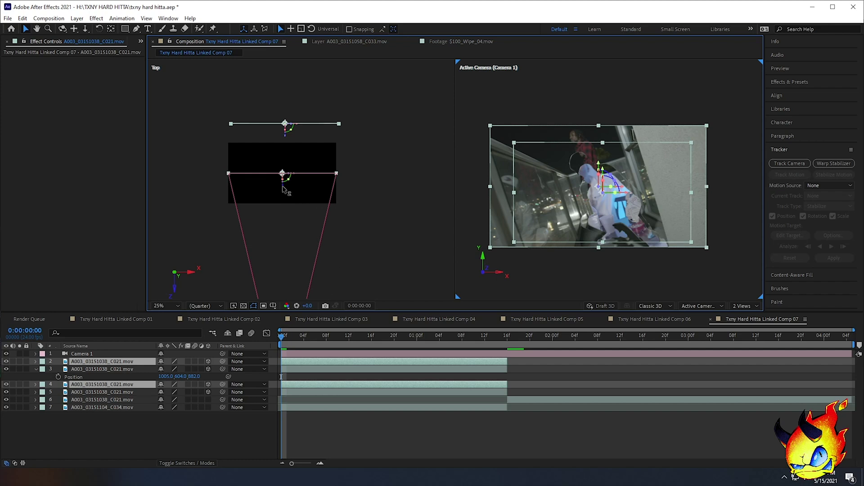
scroll(286, 191, up, 3)
drag(266, 195, 261, 76)
scroll(595, 194, up, 3)
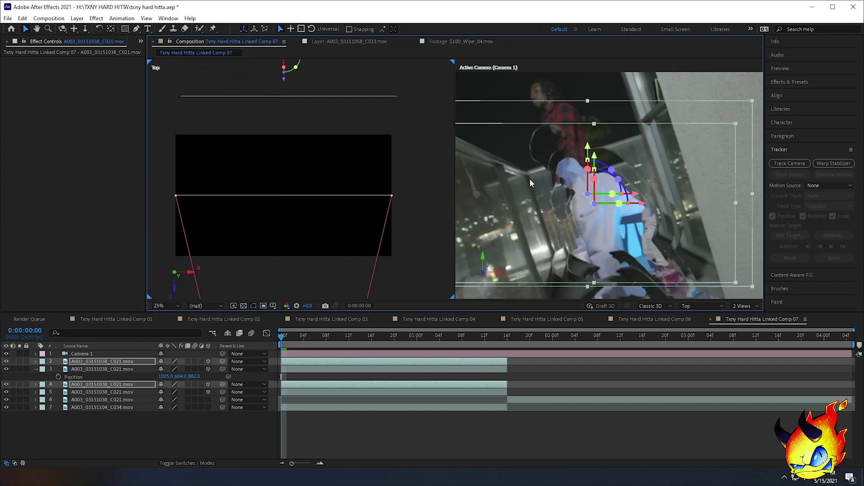
drag(284, 81, 297, 146)
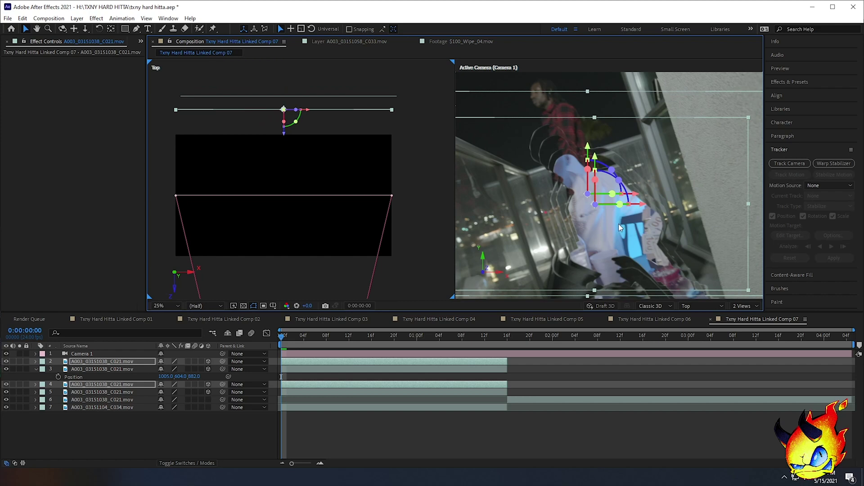
Duplicate layers 2, 3 and 4 together and move the new copies farther back in depth behind the existing ones
drag(393, 110, 426, 210)
scroll(426, 211, down, 1)
click(424, 216)
click(72, 363)
click(390, 208)
drag(360, 220, 286, 176)
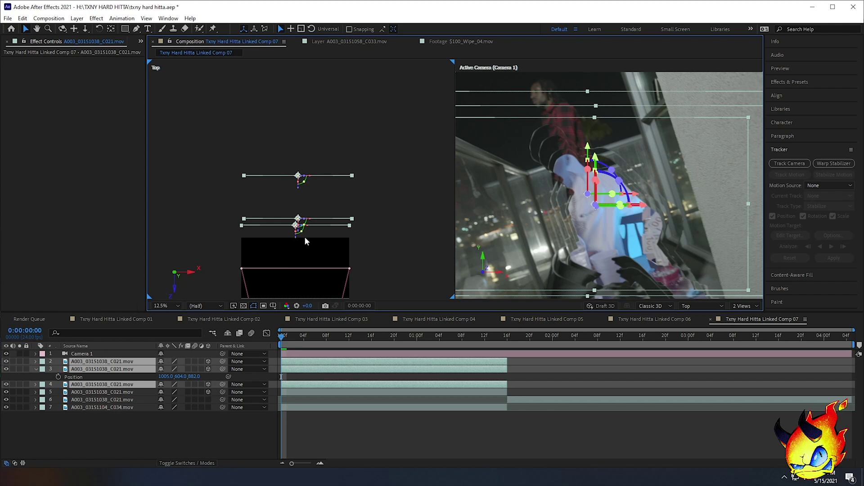
key(ctrl+d)
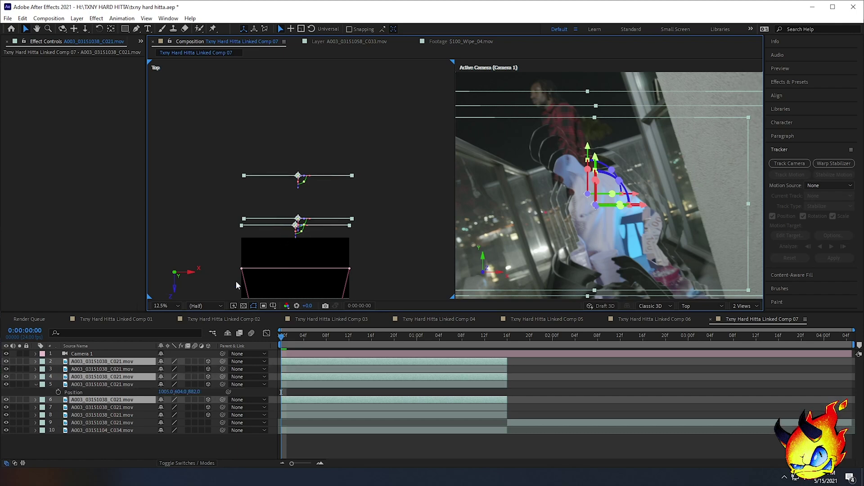
drag(296, 241, 247, 140)
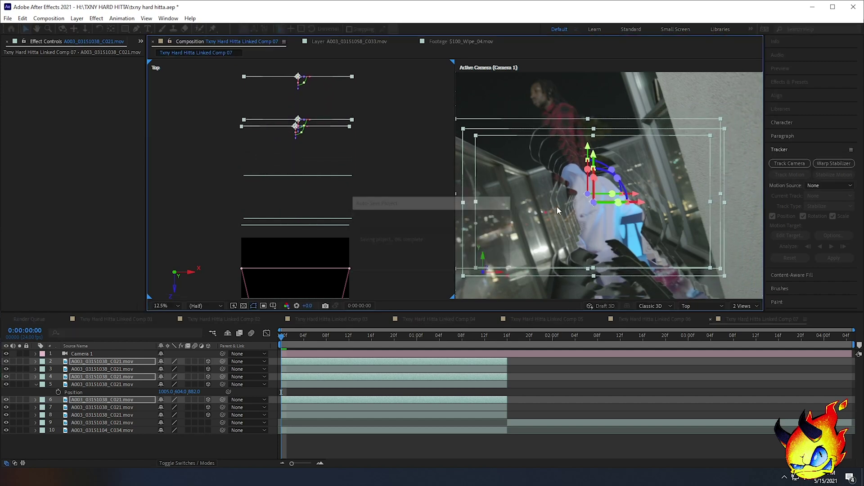
click(547, 275)
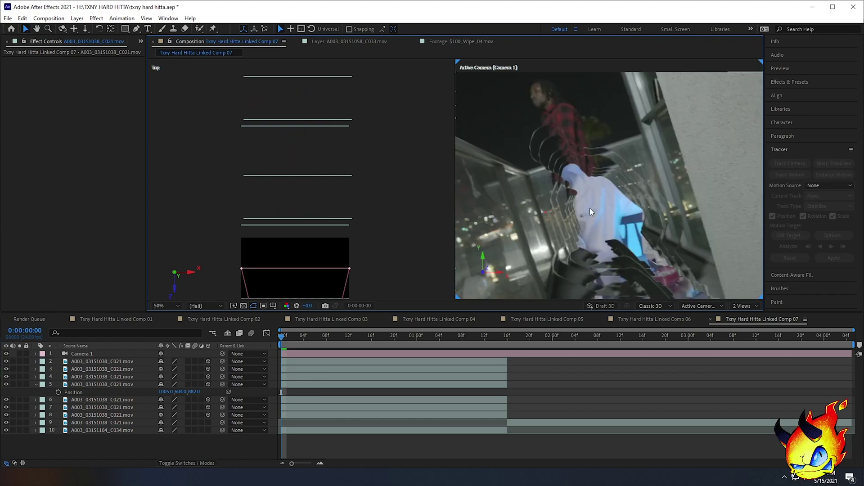
Keyframe Camera 1's Position at 0:00:00:00 with Z at about -3138
key(space)
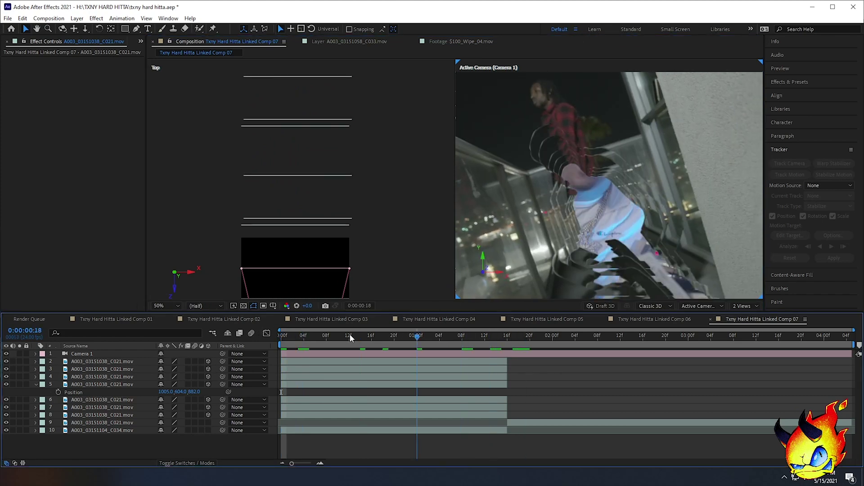
click(320, 355)
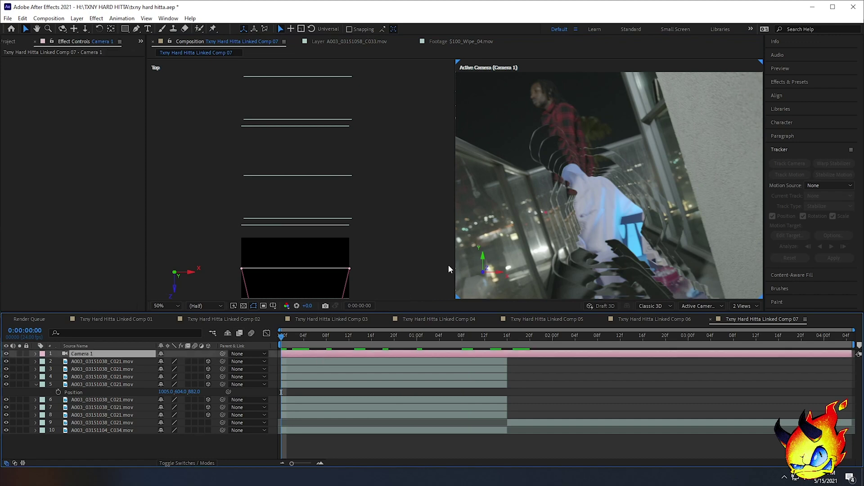
drag(411, 337, 263, 345)
key(p)
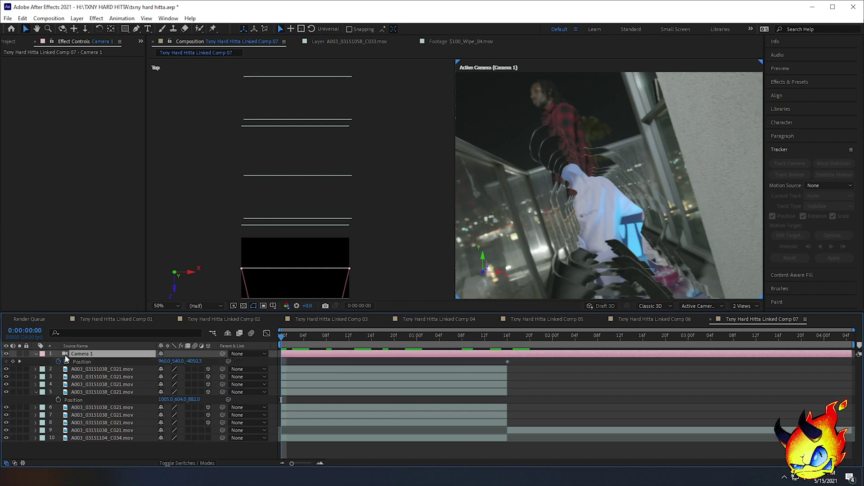
drag(194, 362, 324, 362)
drag(577, 336, 579, 336)
Move Camera 1 forward through the stack of layers in the Top view at 0:00:00:00, to a Z position of about 3078
drag(568, 269, 548, 251)
drag(379, 270, 353, 144)
drag(355, 207, 350, 145)
scroll(350, 146, down, 1)
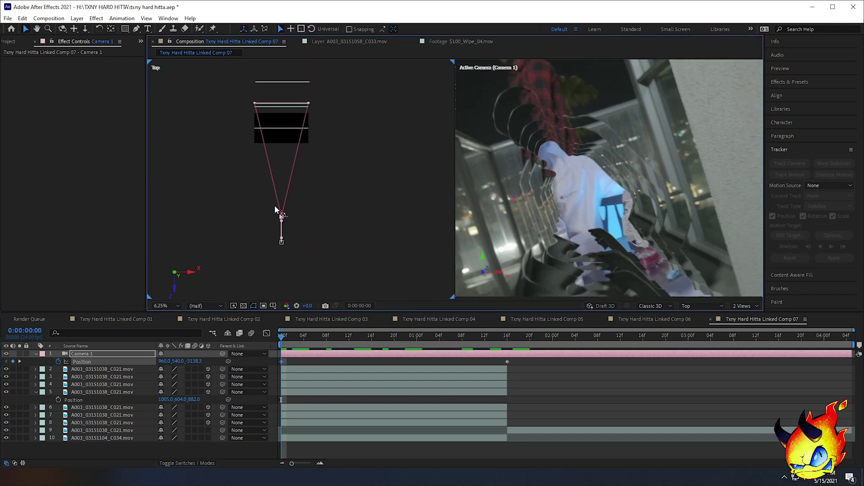
scroll(299, 221, up, 1)
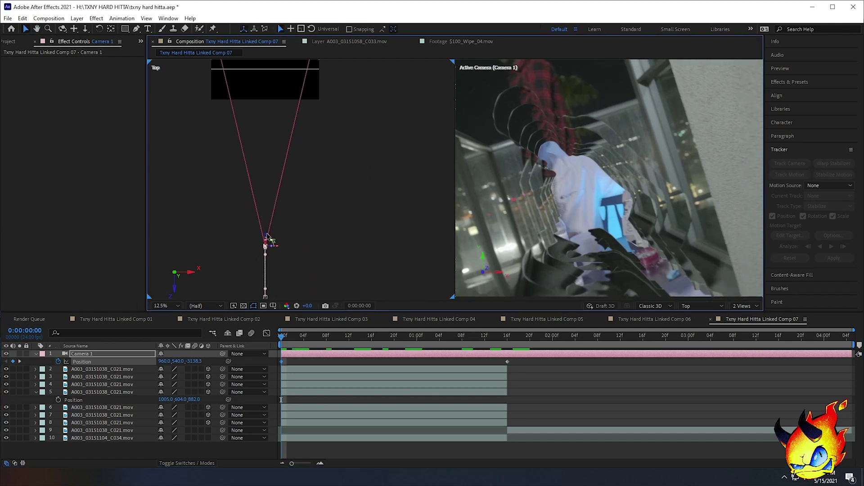
drag(266, 237, 264, 59)
drag(268, 60, 264, 79)
drag(308, 179, 338, 311)
drag(306, 210, 306, 185)
key(comma)
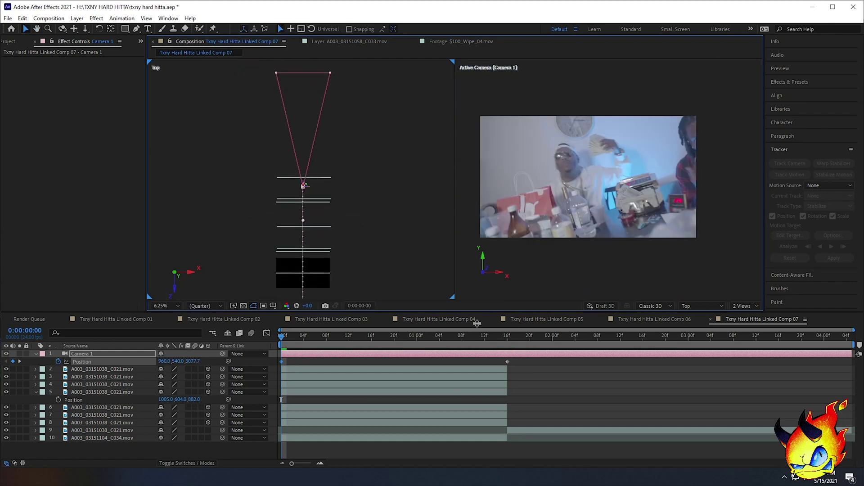
Scrub through the camera move and shift Camera 1's ending Position keyframe earlier to 0:00:01:11
drag(287, 342, 422, 337)
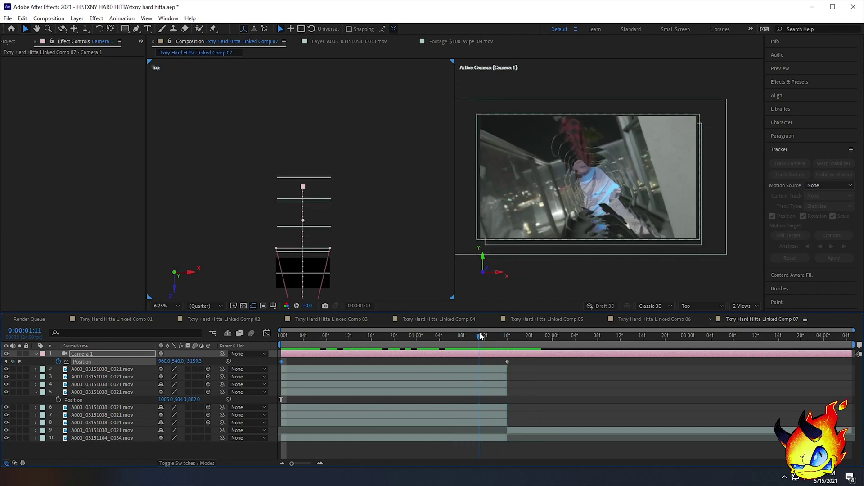
drag(316, 329, 480, 341)
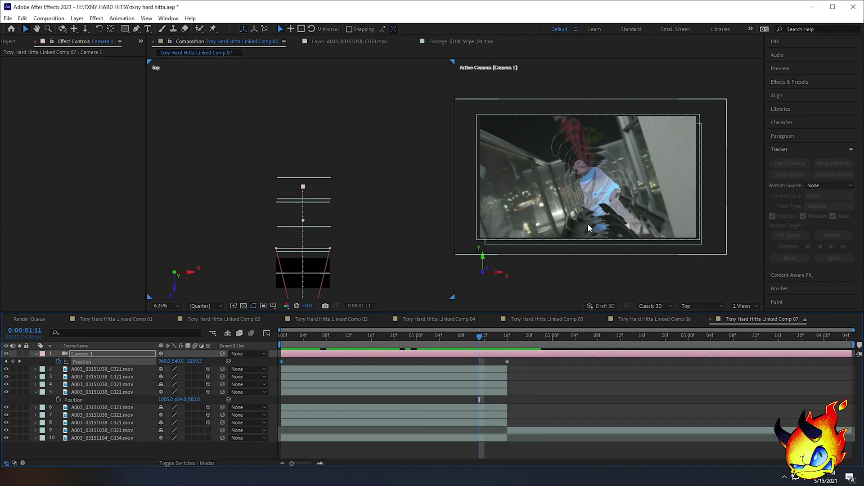
mouse_move(497, 335)
mouse_down()
mouse_move(525, 337)
mouse_move(485, 337)
mouse_move(507, 337)
mouse_move(496, 340)
mouse_up()
click(510, 360)
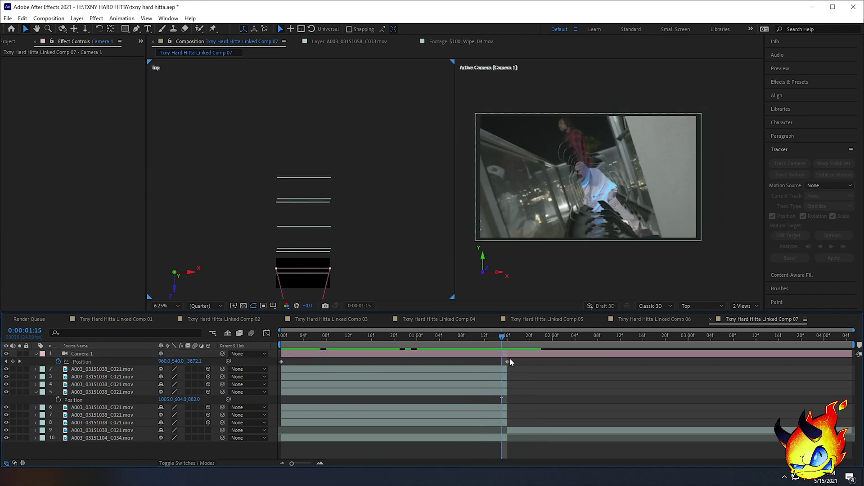
key(Page_Down)
drag(507, 336, 478, 334)
drag(508, 362, 480, 363)
click(462, 338)
drag(443, 338, 455, 355)
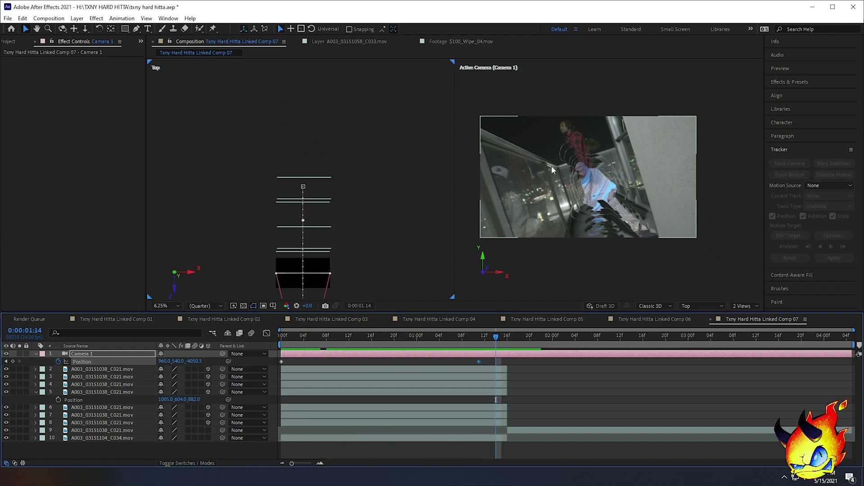
drag(495, 339, 480, 343)
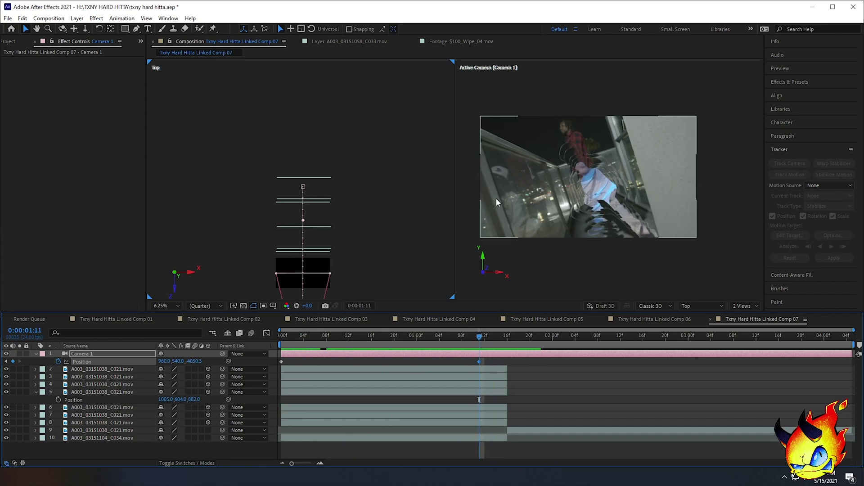
Switch the composition to a single view through the Active Camera
click(744, 306)
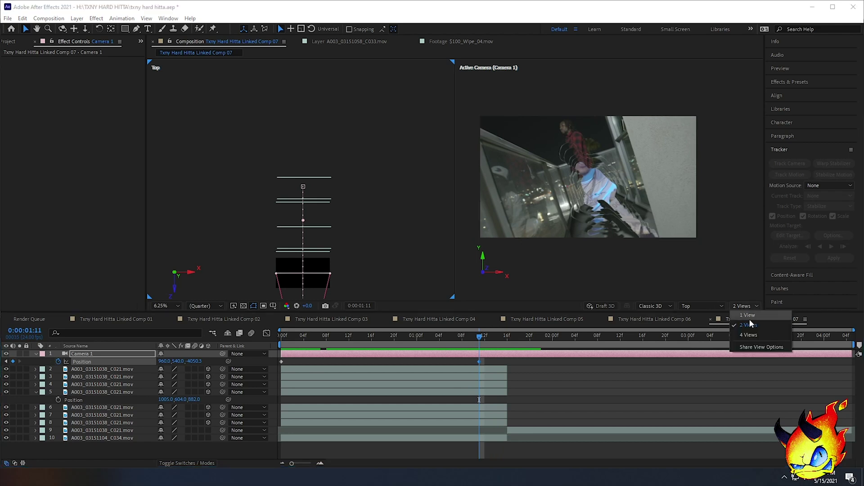
click(750, 320)
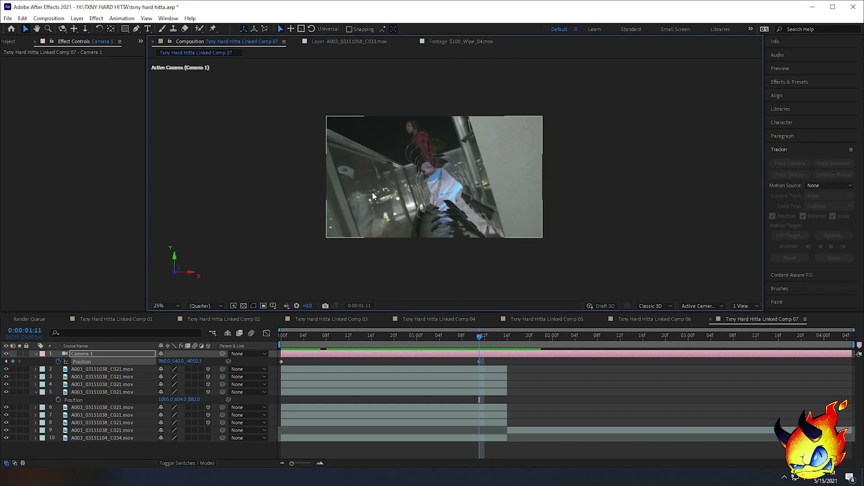
key(period)
key(comma)
Duplicate the full-frame masked layer 8 and set the copy's Mask 1 mode to Add to isolate the crouching man
click(364, 172)
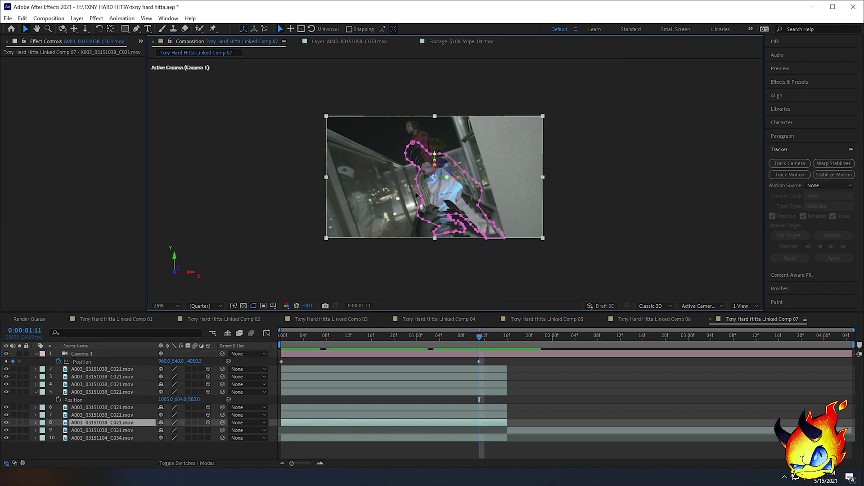
key(period)
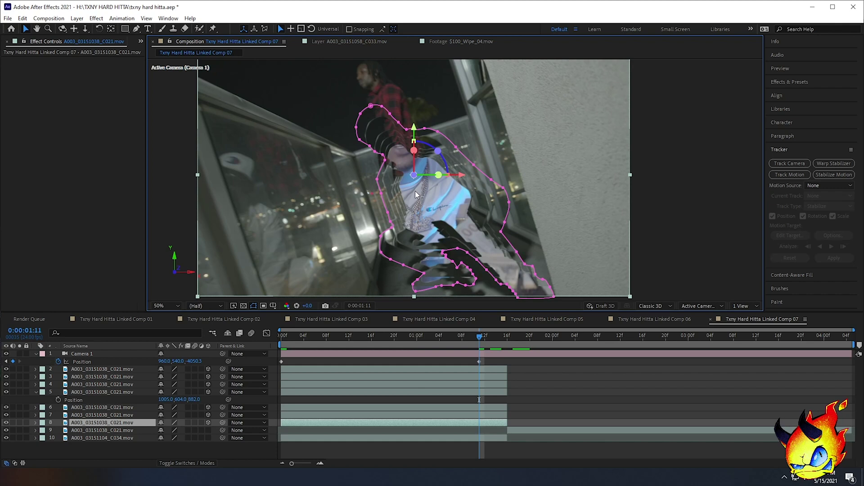
key(apostrophe)
key(ctrl+d)
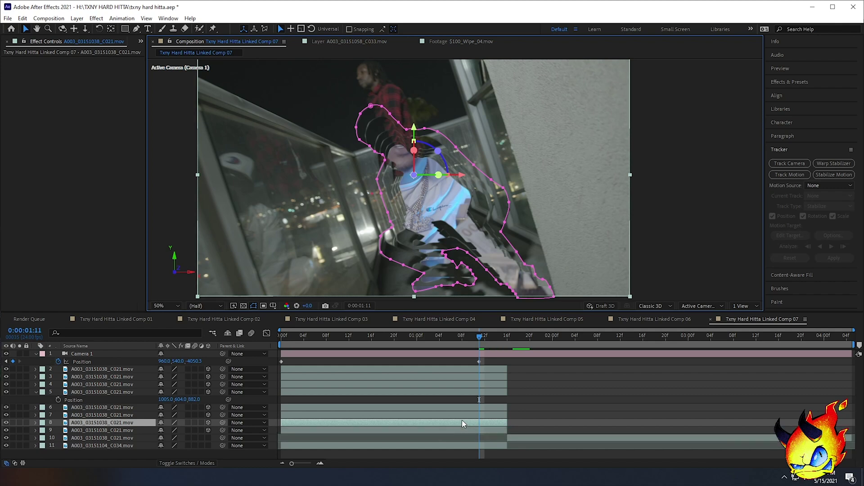
key(m)
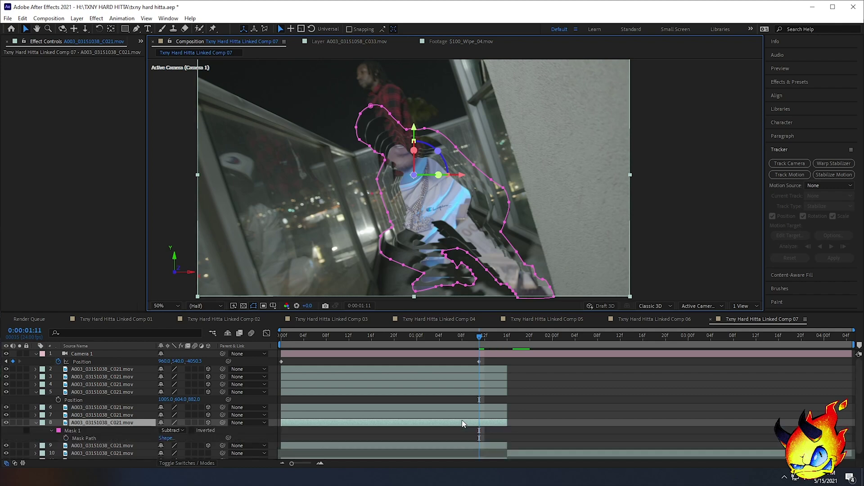
click(168, 432)
click(182, 373)
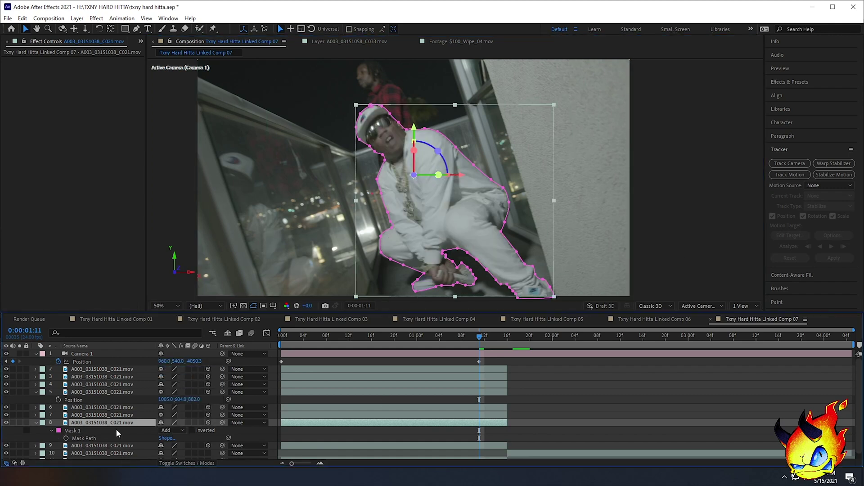
Set the Z position of the Add-mask cutout layer to 1
key(p)
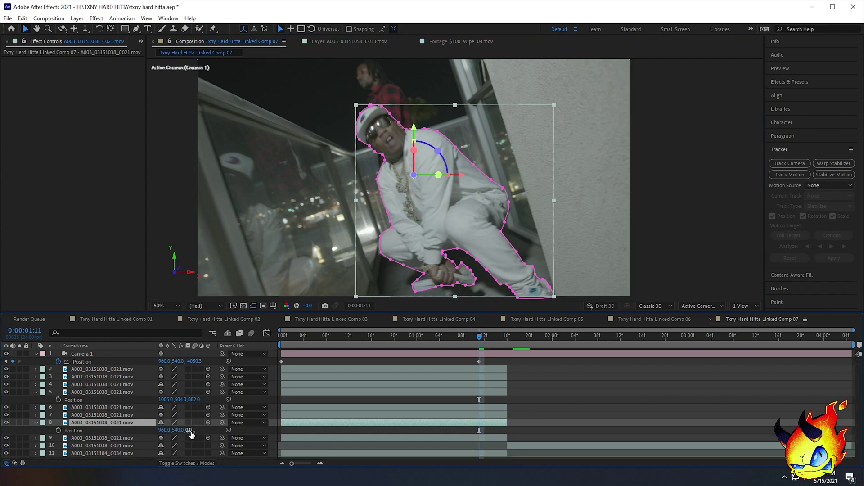
drag(192, 431, 194, 431)
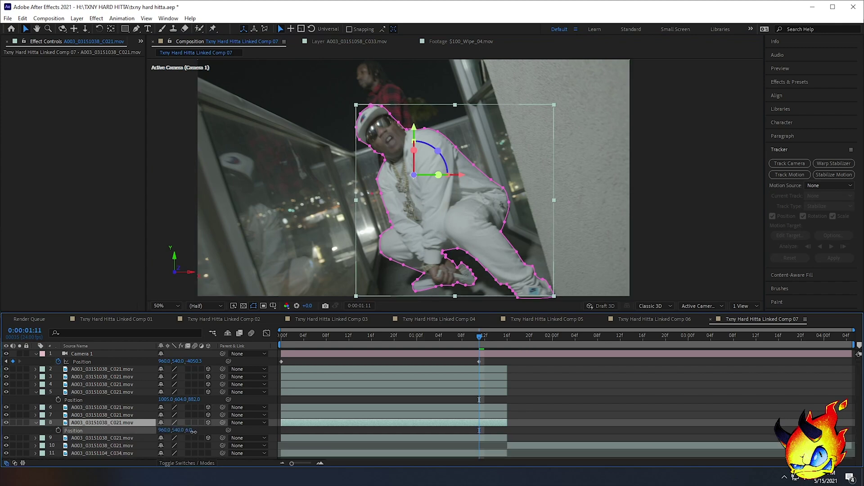
click(190, 430)
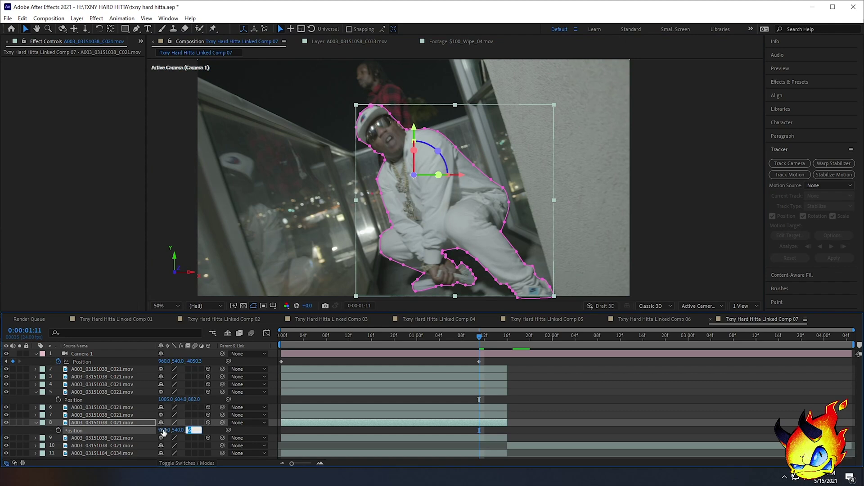
text(1)
key(Return)
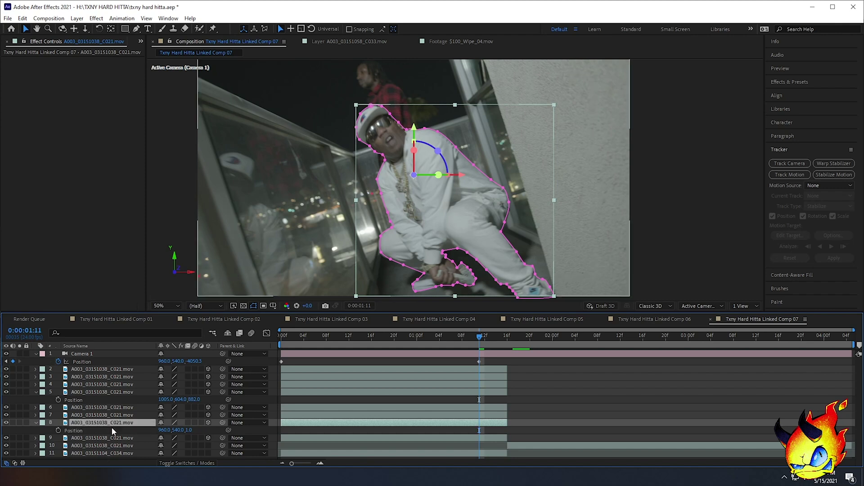
Move the Add-mask cutout layer directly below the Subtract-masked background layer in the layer stack
click(102, 439)
click(404, 209)
click(123, 438)
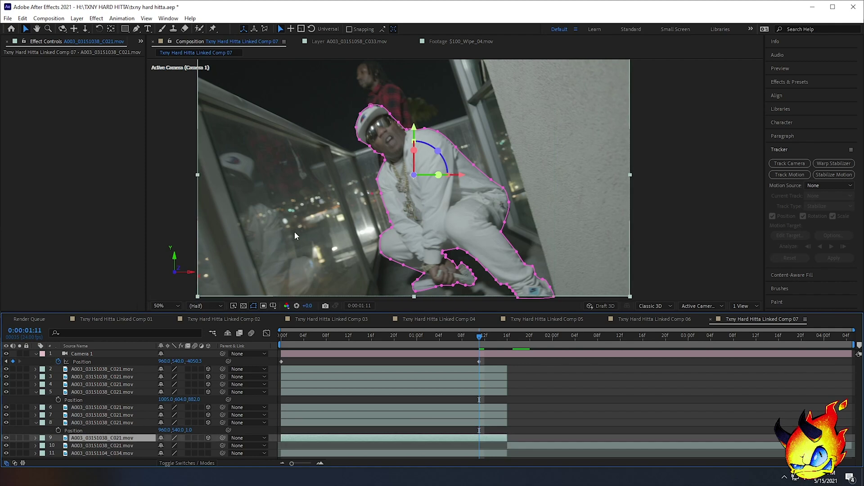
drag(134, 423, 149, 434)
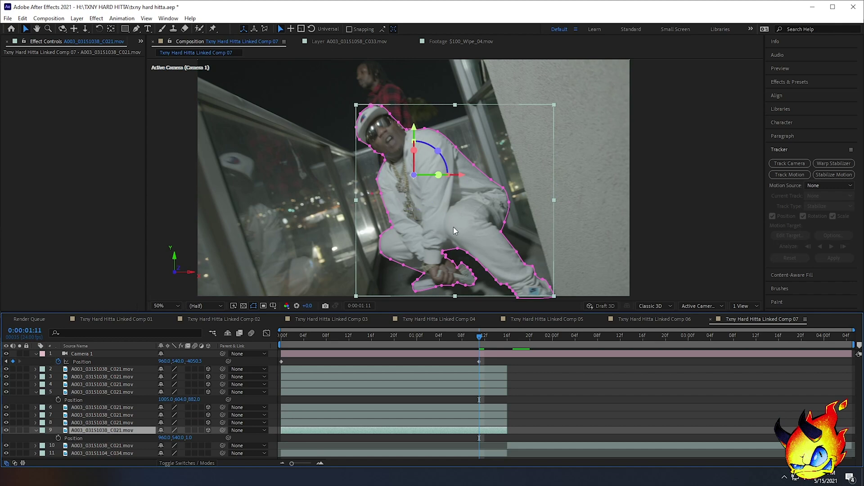
Try shifting the cutout layer vertically through its Y position, and undo the changes
drag(181, 439, 329, 442)
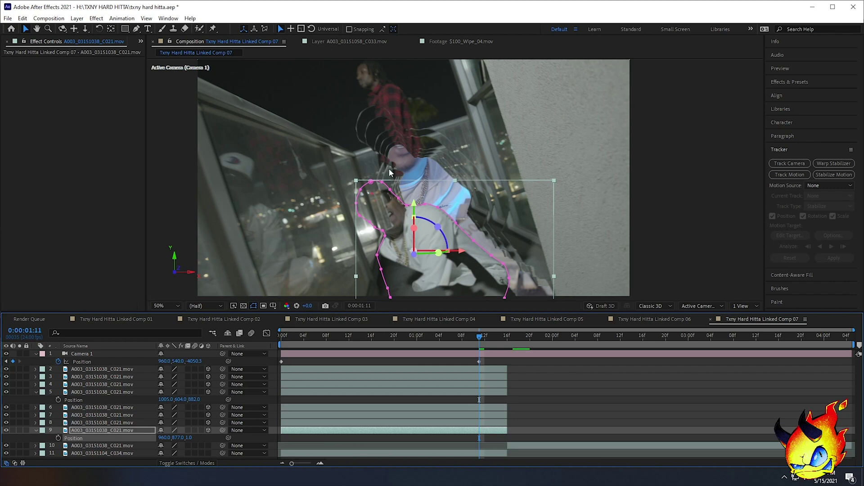
drag(181, 440, 27, 430)
key(ctrl+z)
key(ctrl+z)
Set the cutout layer's Y position to 576 while viewing the camera move at 0:00:01:02
drag(464, 339, 403, 347)
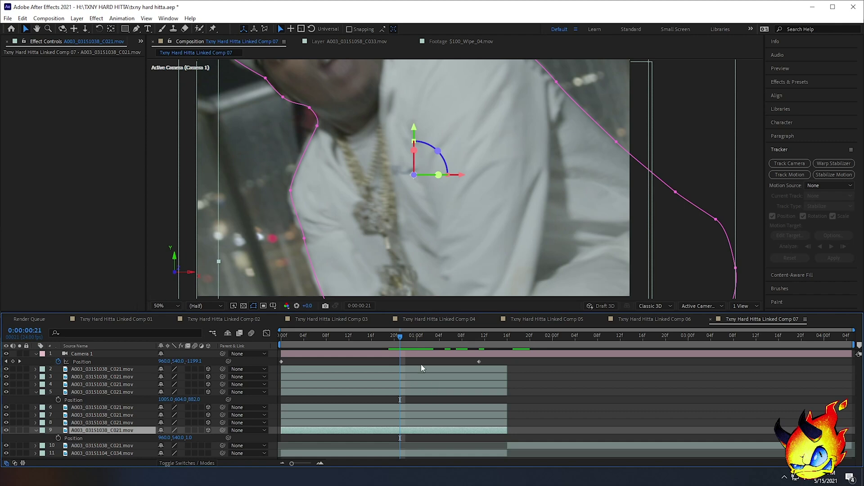
mouse_move(412, 343)
mouse_down()
mouse_move(434, 343)
mouse_move(429, 342)
mouse_up()
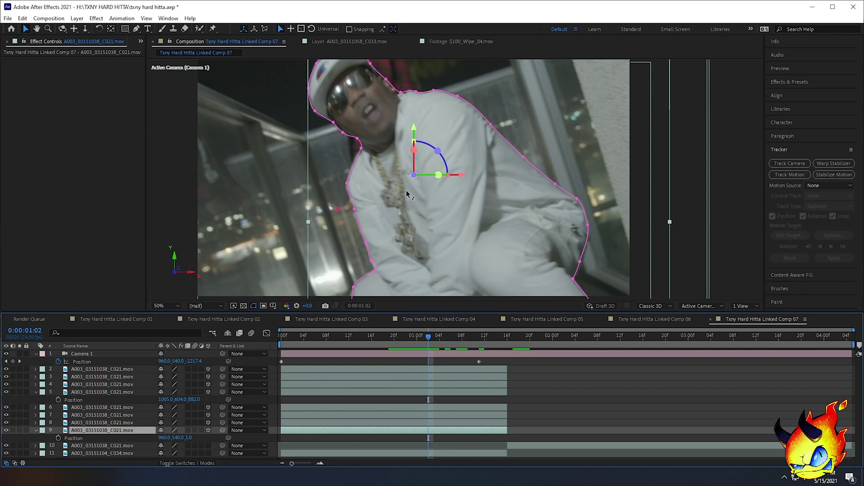
mouse_move(178, 437)
mouse_down()
mouse_move(189, 437)
mouse_move(185, 444)
mouse_up()
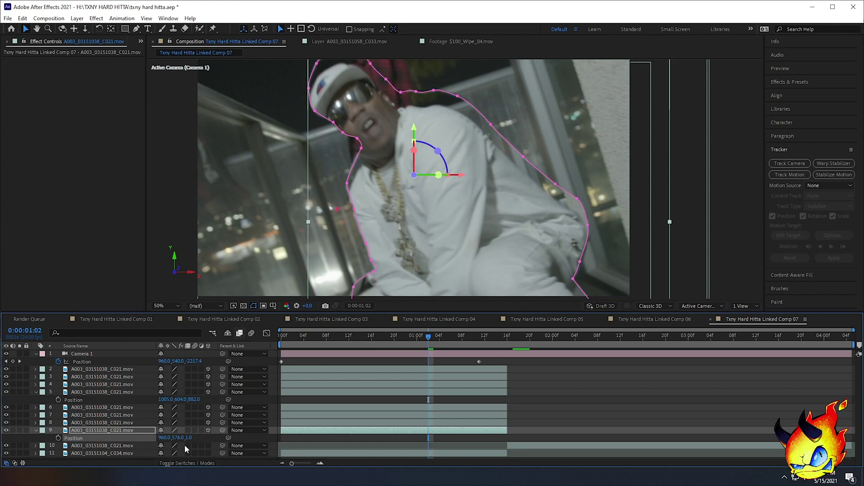
Undo the last Y change, and keyframe the Add-mask cutout layer's Y position at 1161 at 0:00:01:02 and 540 at 0:00:01:16
key(ctrl+z)
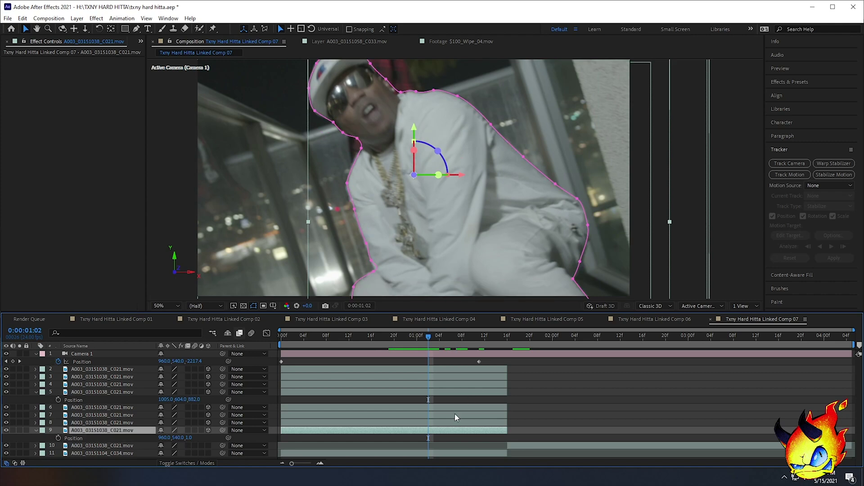
click(59, 438)
drag(187, 442, 482, 414)
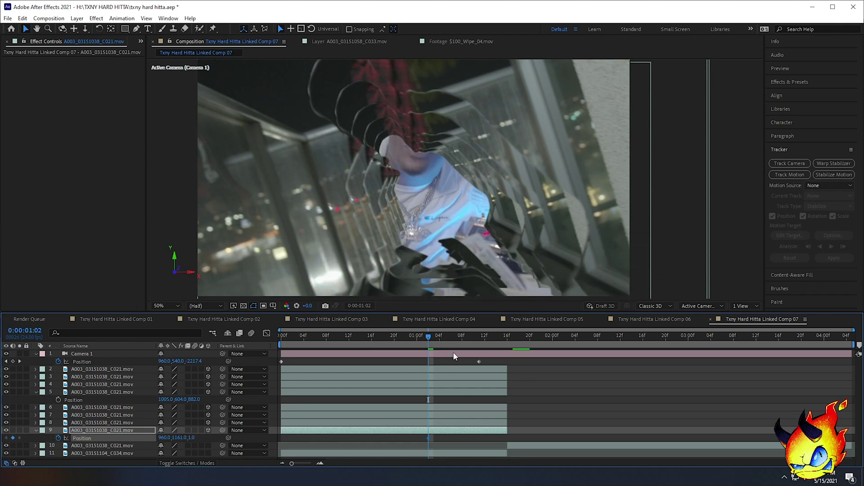
drag(436, 342, 507, 342)
click(180, 438)
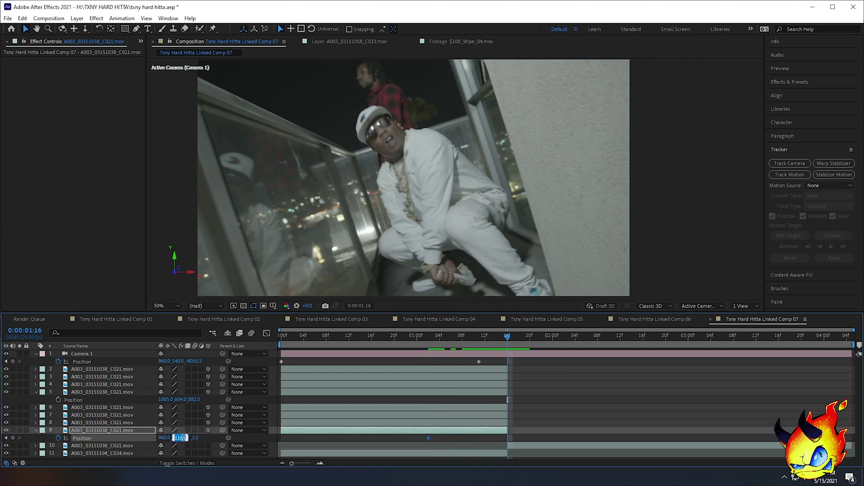
text(574)
key(Return)
Scrub through the transition to review the cutout's vertical move against the camera move
drag(412, 339, 507, 355)
click(422, 344)
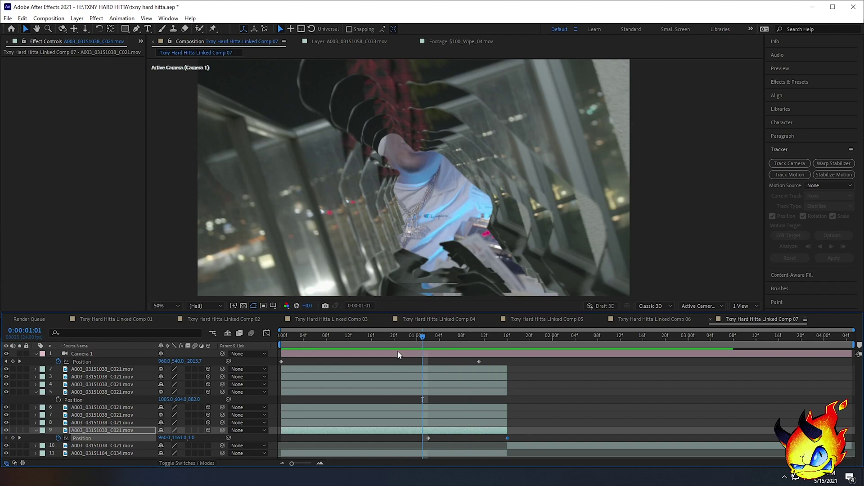
drag(309, 338, 513, 345)
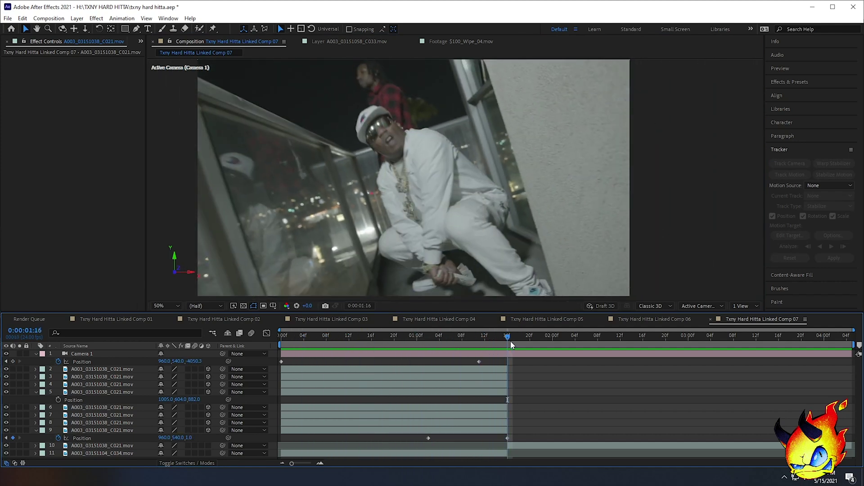
click(303, 345)
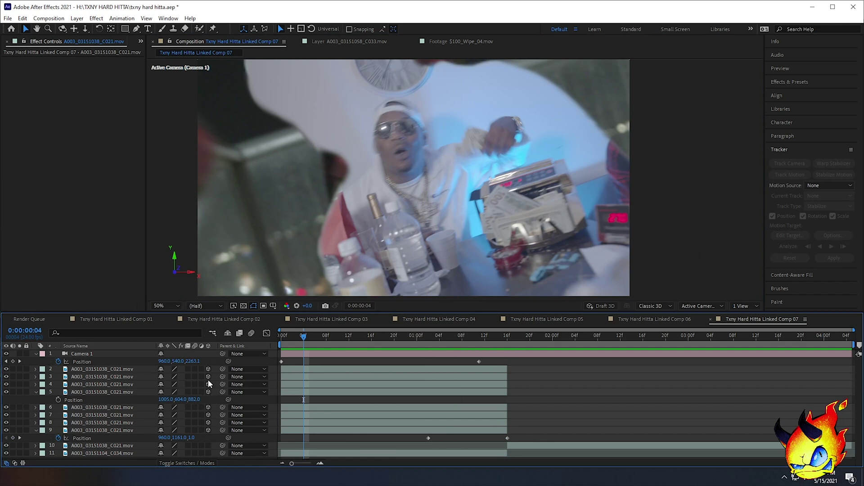
Enable motion blur for all the frozen 3D layers and for the composition
drag(194, 369, 194, 431)
click(291, 337)
drag(288, 338, 345, 334)
drag(284, 338, 252, 337)
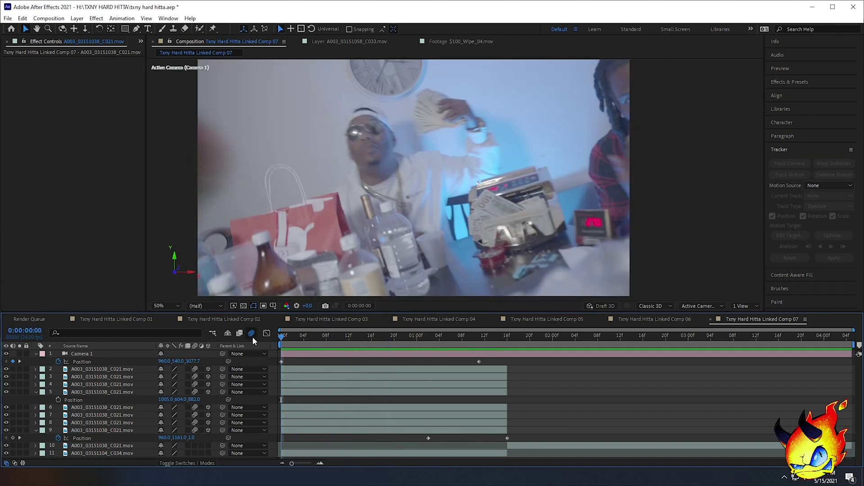
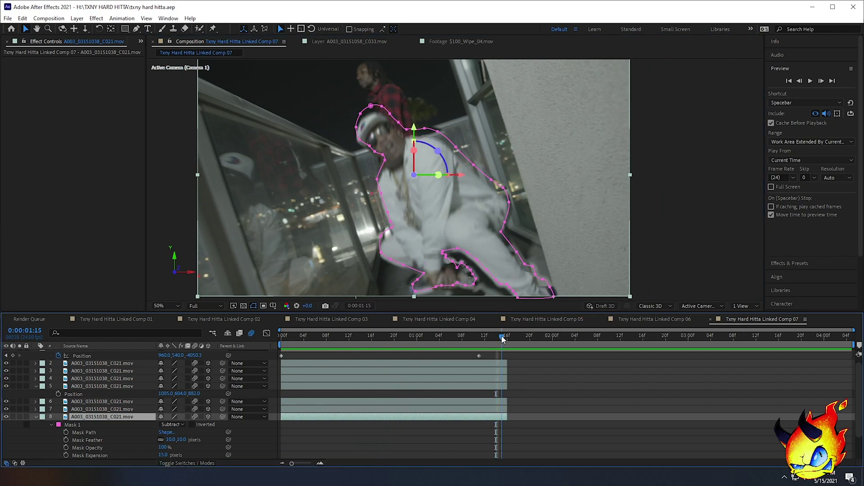
Duplicate the animated Add-mask cutout layer at 0:00:01:02 and reveal the copy's Position property
click(482, 401)
scroll(484, 407, down, 2)
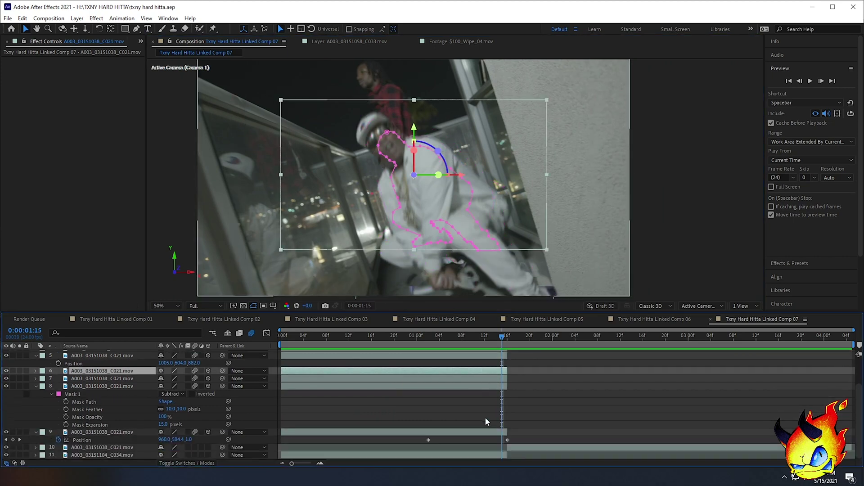
click(492, 432)
drag(500, 334, 428, 342)
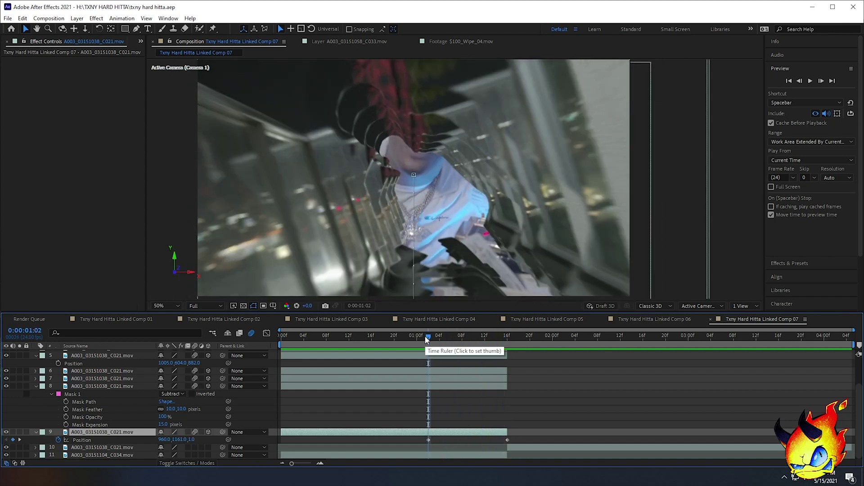
key(ctrl+d)
key(p)
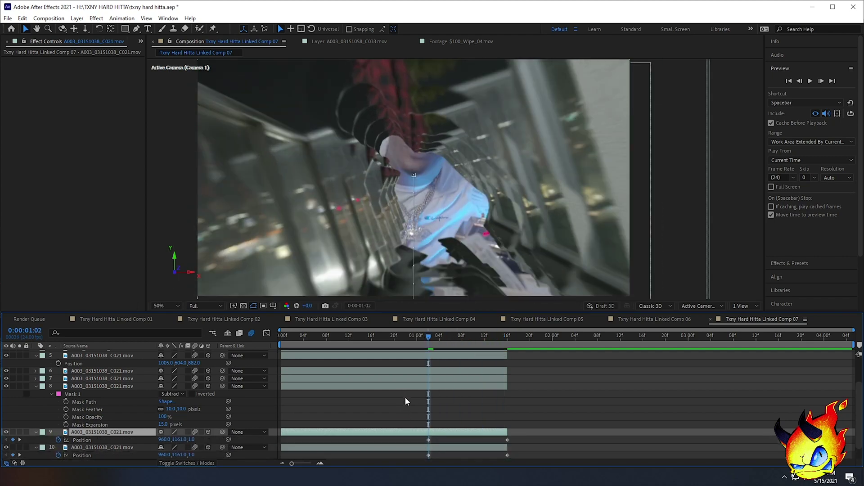
Show the Top and Active Camera views together and push the duplicate cutout back in depth to Z 2257
click(745, 306)
click(766, 327)
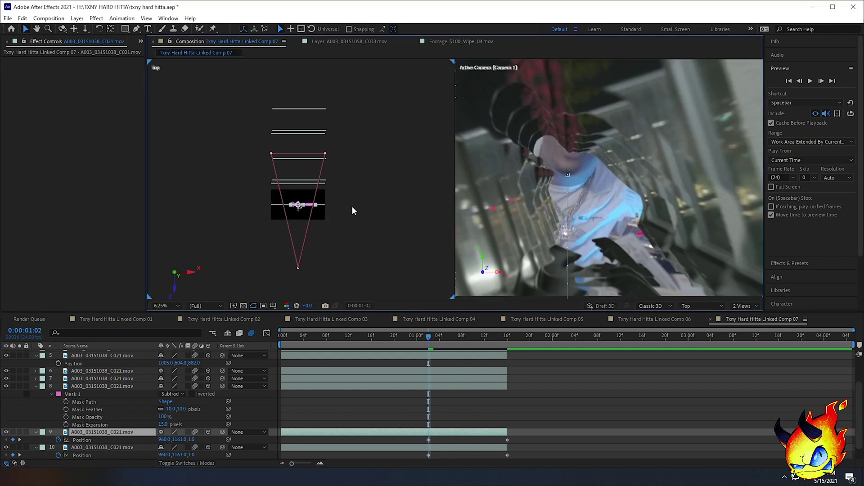
scroll(352, 211, up, 4)
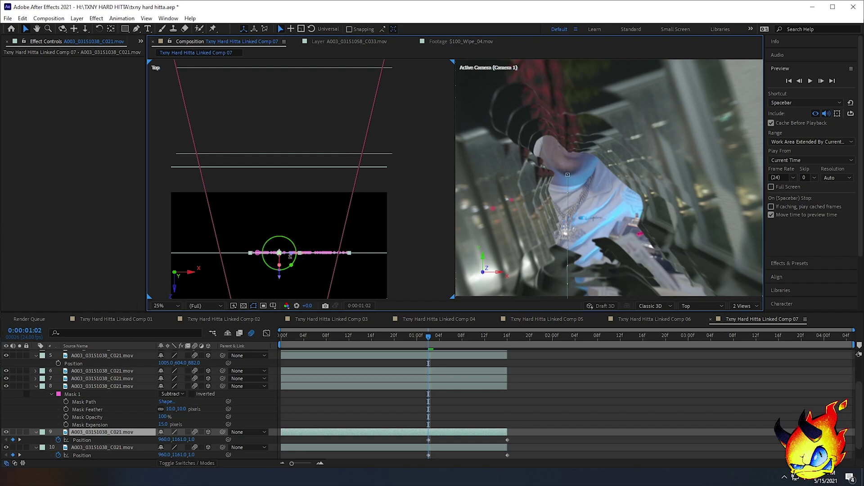
scroll(400, 254, down, 2)
scroll(403, 249, up, 1)
key(space)
drag(403, 253, 403, 269)
drag(292, 250, 289, 112)
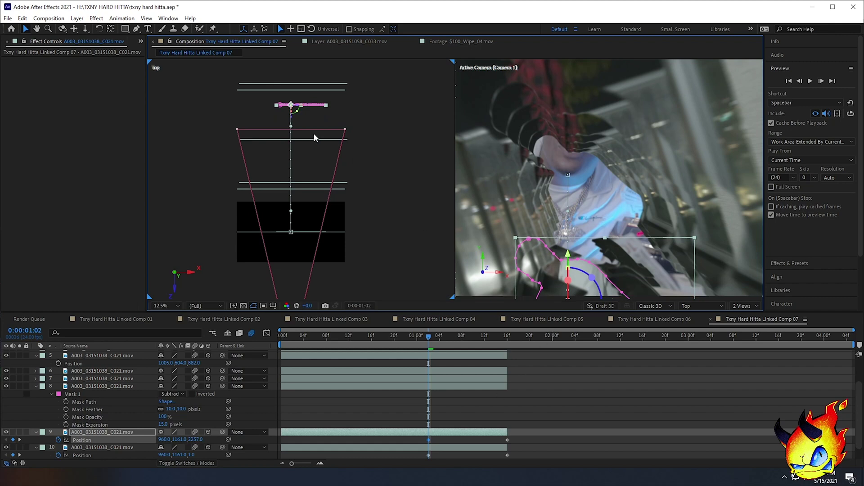
Set the duplicate's position to X 248 and Y 577 at 0:00:01:02, and keyframe X 1572 at 0:00:01:09
drag(187, 439, 115, 441)
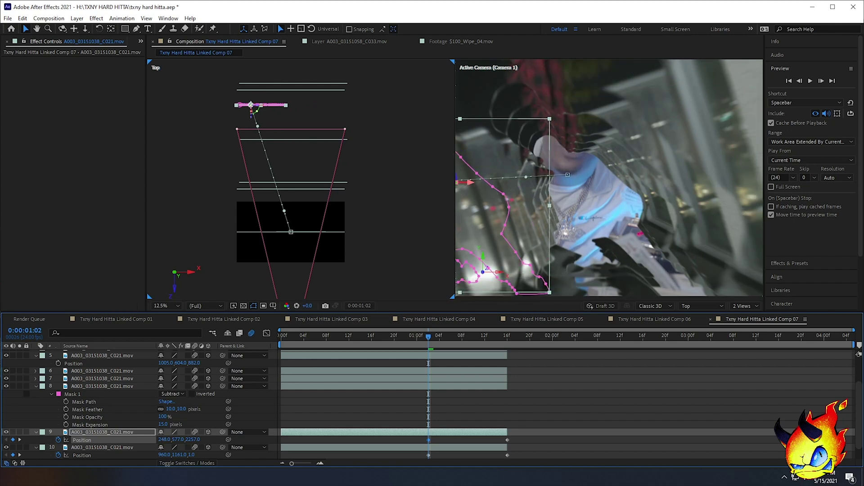
drag(432, 341, 470, 341)
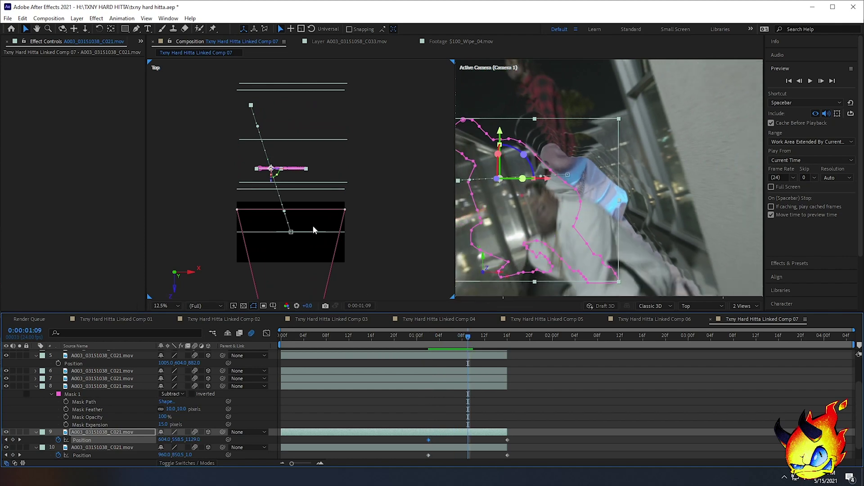
drag(166, 440, 562, 437)
Hide the original cutout layer and delete the duplicate's last Position keyframe at 0:00:01:16
drag(468, 338, 433, 340)
click(7, 455)
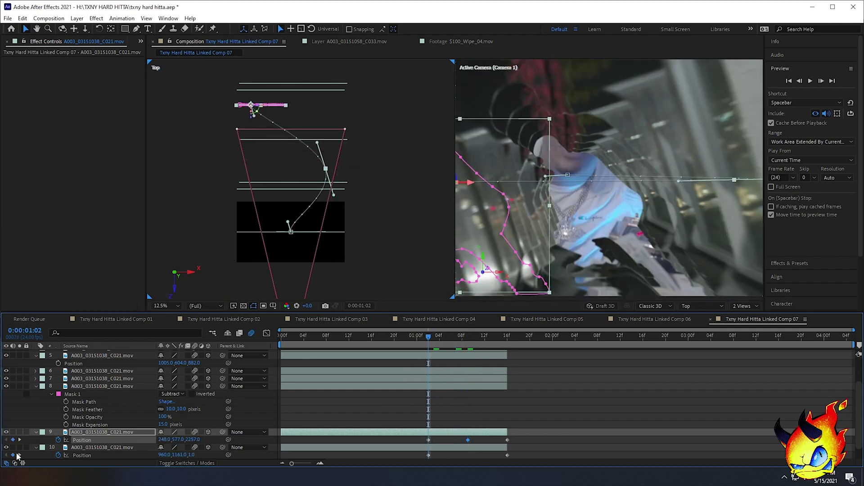
drag(433, 340, 477, 347)
scroll(585, 269, down, 2)
click(630, 283)
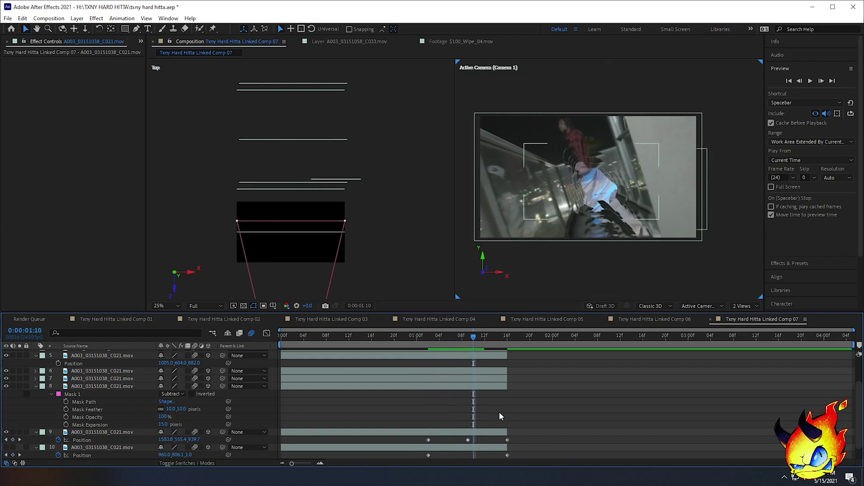
click(508, 441)
key(Delete)
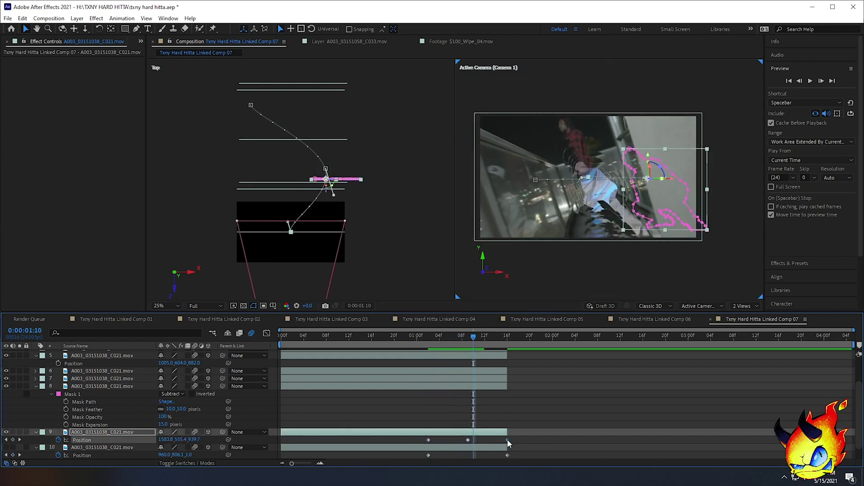
Duplicate the sideways-moving cutout layer at 0:00:00:11 and push the new copy back in depth to Z 4353
drag(476, 345, 441, 342)
scroll(588, 208, up, 2)
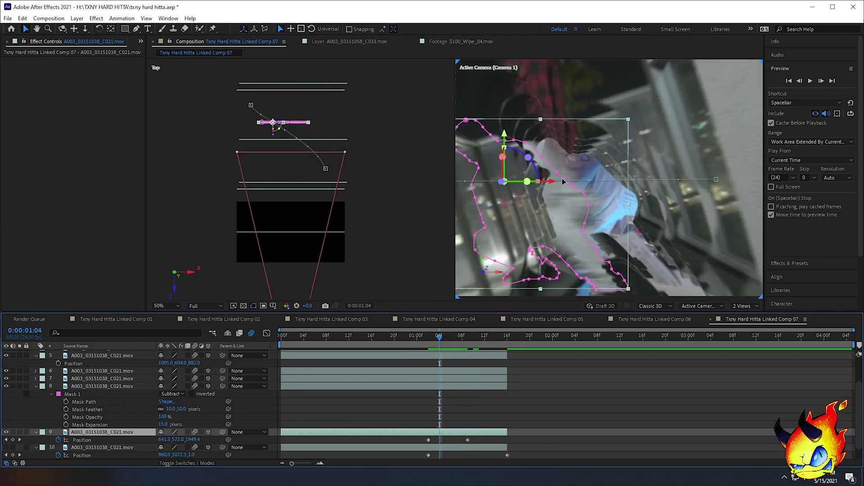
drag(420, 338, 344, 336)
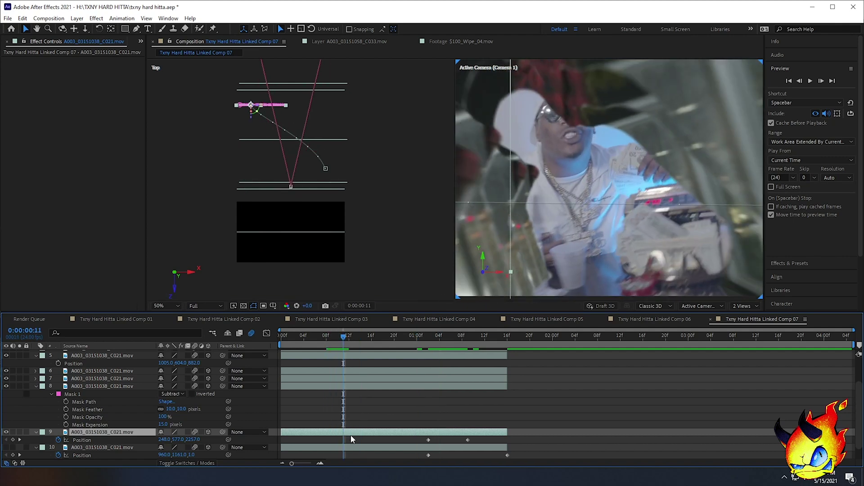
drag(363, 152, 371, 234)
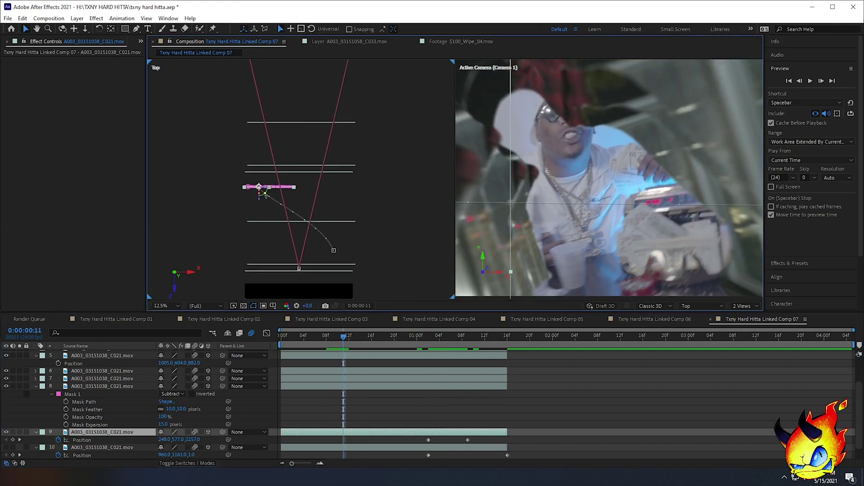
key(ctrl+d)
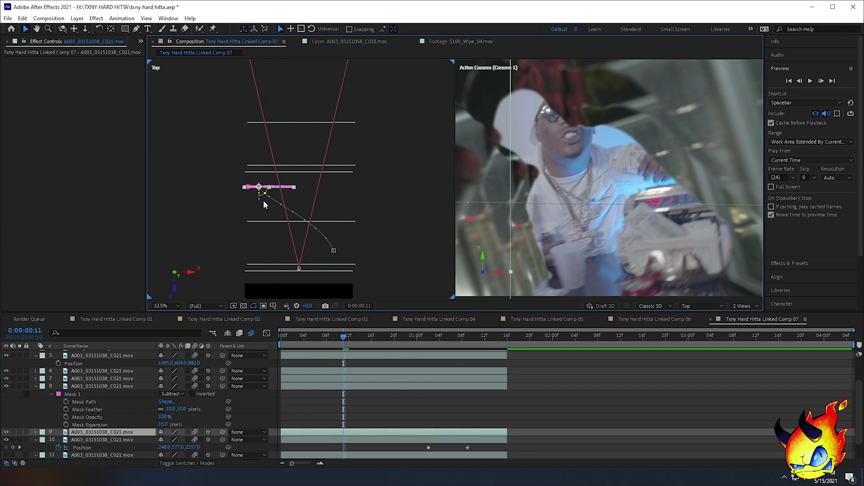
drag(259, 203, 247, 89)
drag(288, 109, 269, 170)
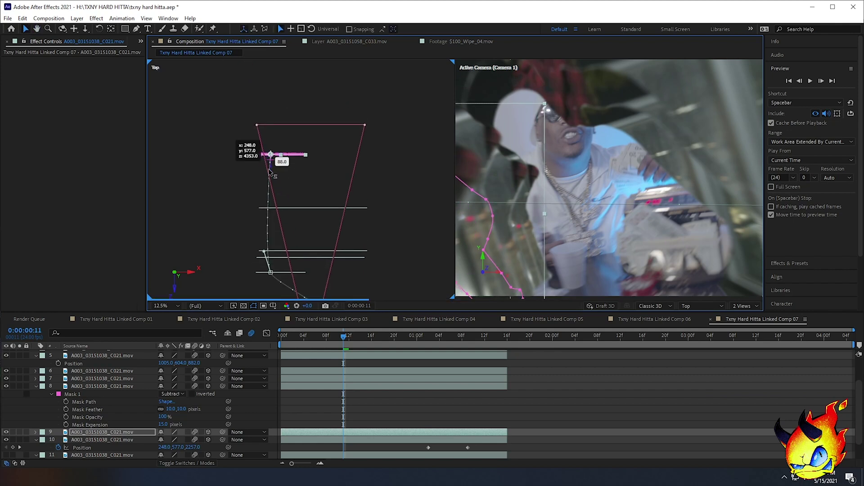
Reveal the new copy's Position keyframes and delete the one at 0:00:01:02
drag(543, 214, 532, 174)
scroll(529, 213, down, 2)
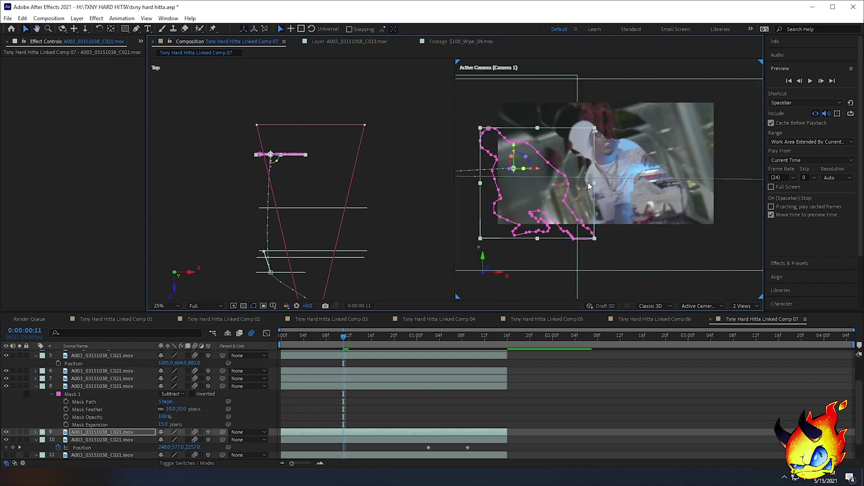
drag(588, 183, 533, 188)
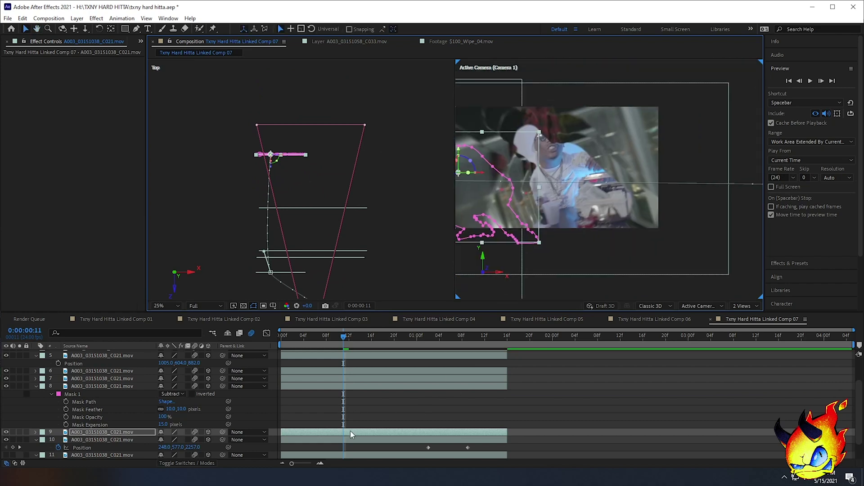
key(p)
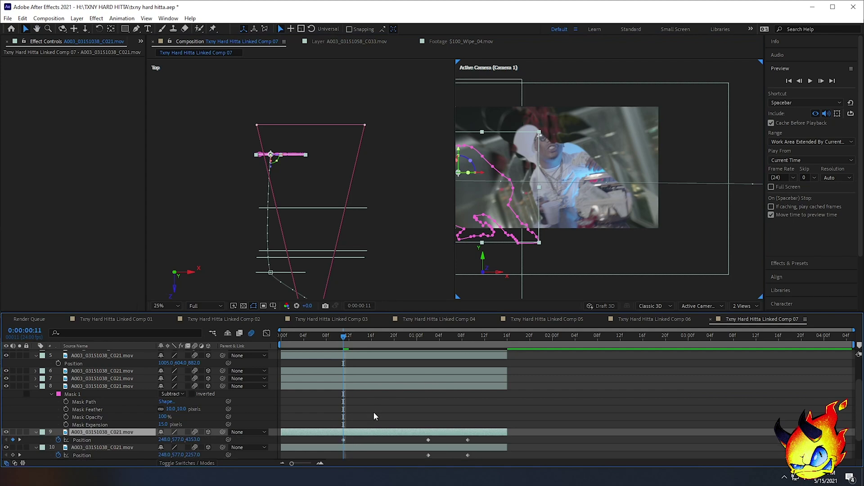
click(428, 441)
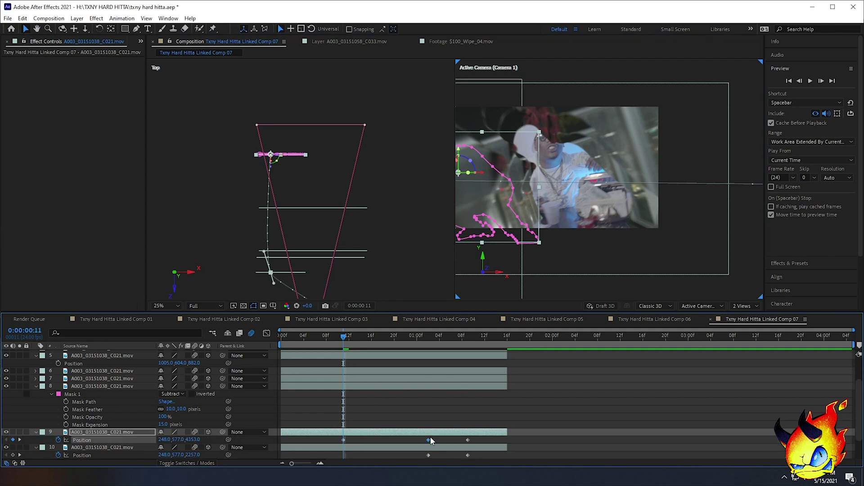
key(Delete)
Keyframe the new copy at 0:00:00:16 by moving it sideways across the frame to X 1620.1 and Z 3623.2
drag(348, 338, 372, 338)
scroll(301, 200, up, 4)
drag(298, 251, 361, 232)
scroll(362, 223, down, 2)
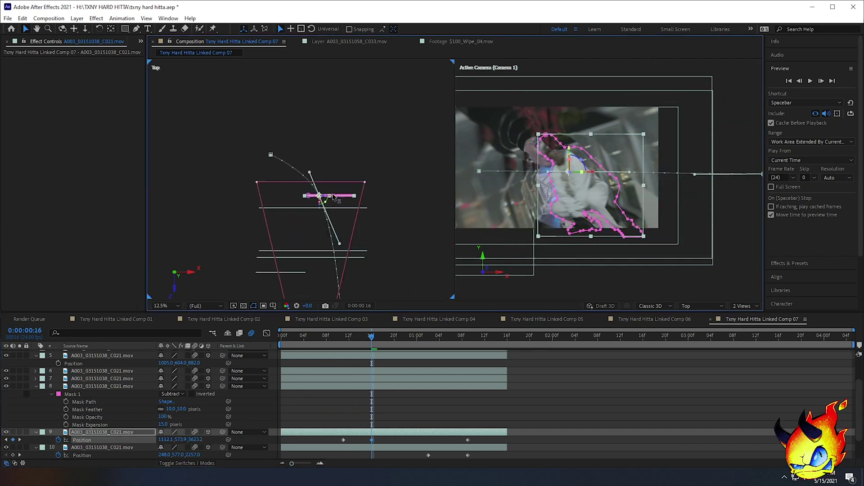
scroll(333, 198, up, 4)
scroll(396, 220, down, 2)
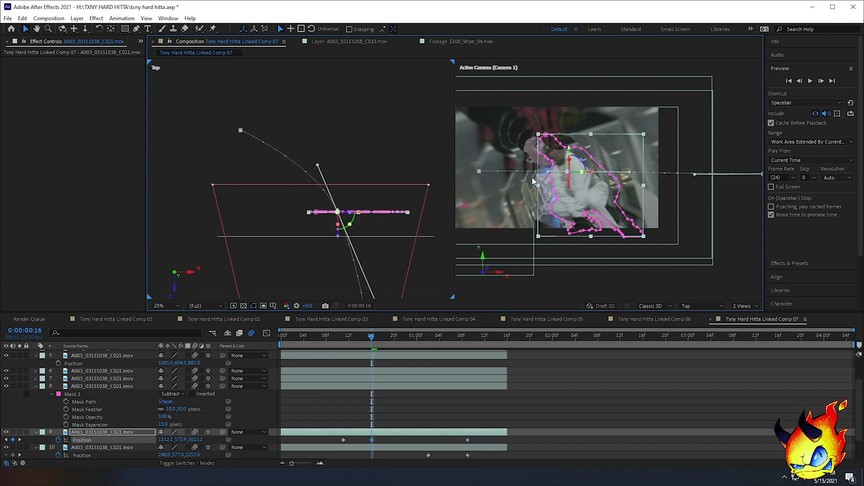
drag(363, 213, 419, 210)
drag(392, 283, 327, 203)
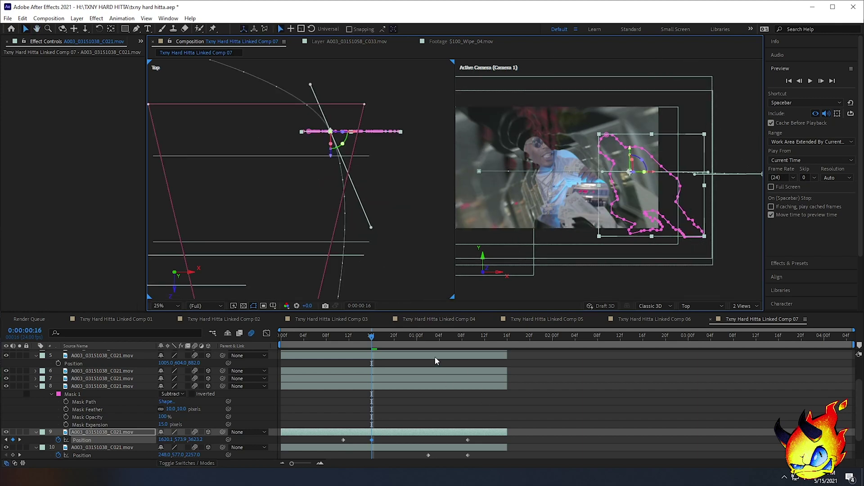
Delete the new copy's Position keyframe at 0:00:01:09 and return to a single Active Camera view
click(467, 440)
key(Delete)
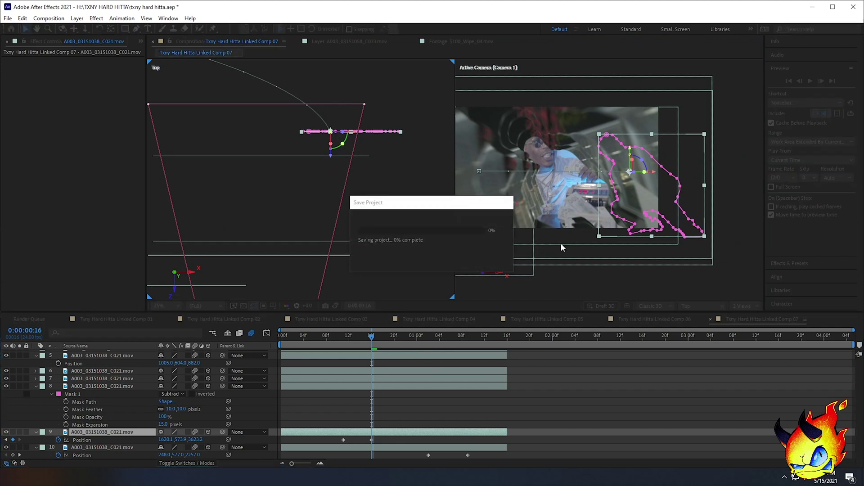
drag(371, 337, 309, 337)
click(742, 307)
click(721, 316)
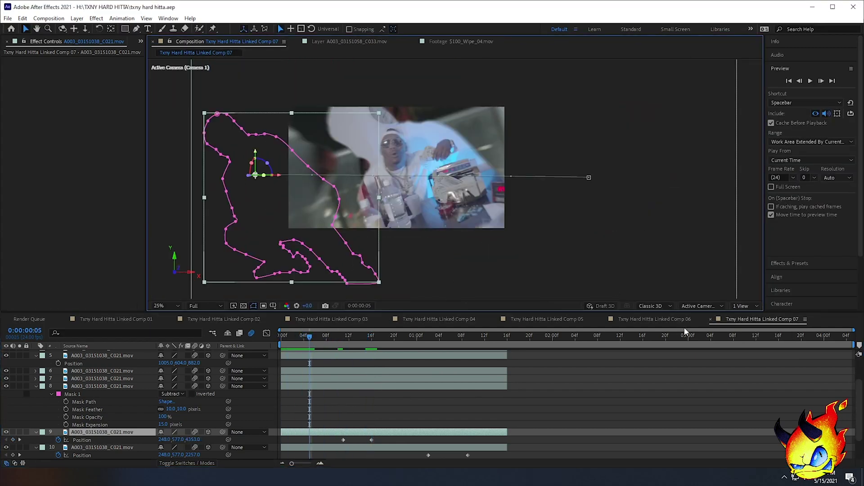
Slow the new copy's sideways move by shifting its second Position keyframe to 0:00:00:21, and scrub through the result
drag(309, 337, 361, 339)
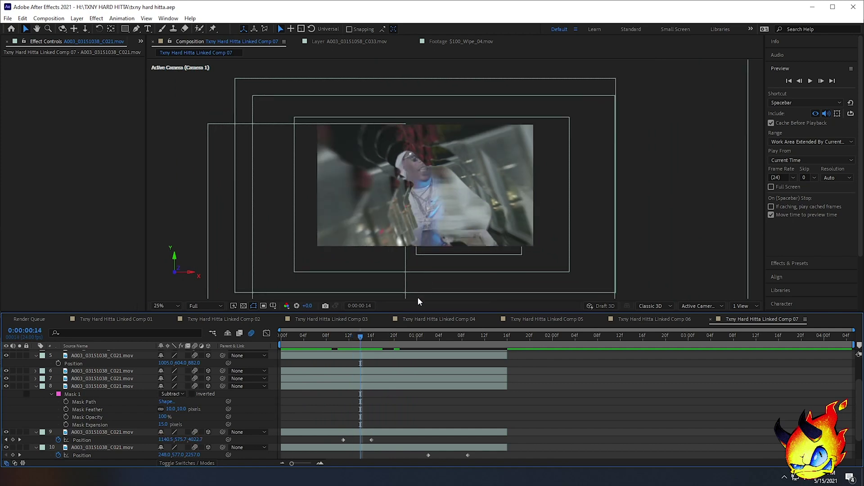
drag(372, 441, 400, 441)
click(381, 380)
drag(362, 338, 484, 342)
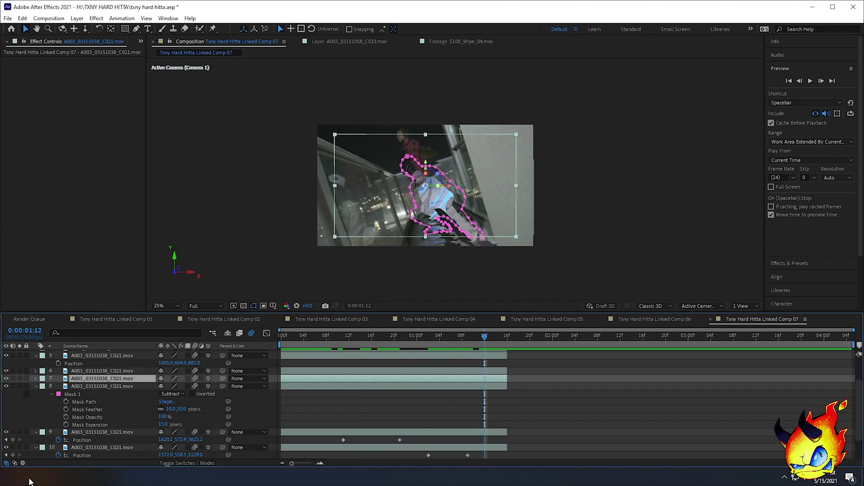
Make the original Add-mask cutout layer visible again and check the transition at 0:00:01:02
click(429, 448)
scroll(475, 391, down, 1)
click(486, 442)
click(6, 440)
click(6, 441)
drag(482, 335, 428, 340)
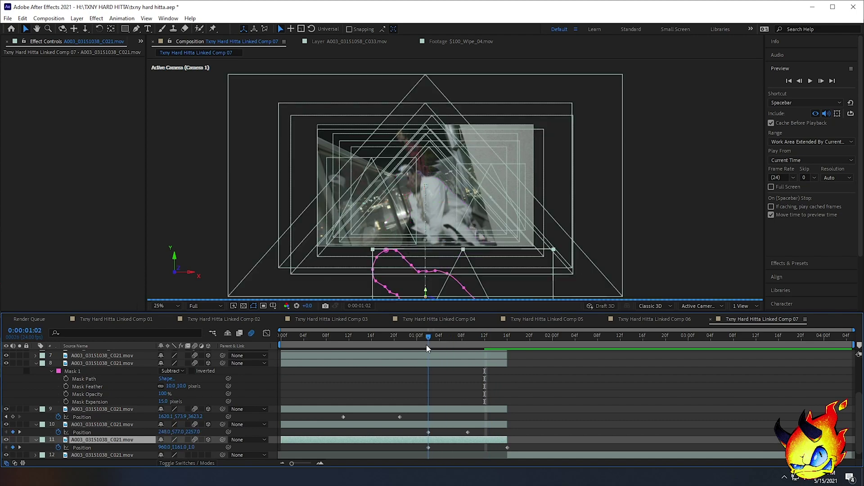
Move the first duplicate's 0:00:01:02 Position keyframe along the X axis toward the right side of the frame
click(428, 433)
scroll(411, 246, up, 2)
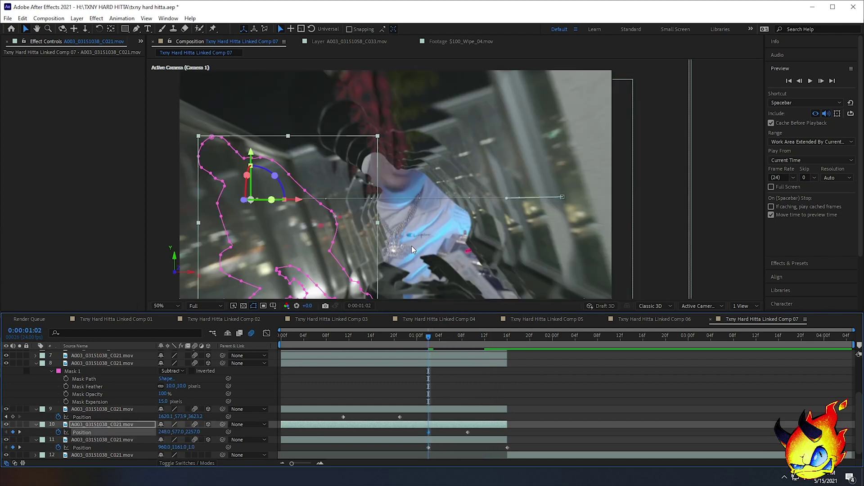
drag(299, 203, 632, 203)
drag(480, 337, 468, 340)
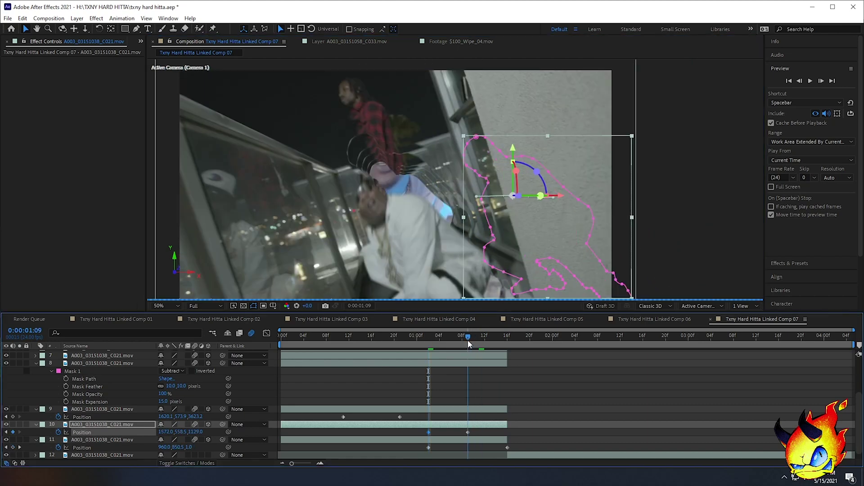